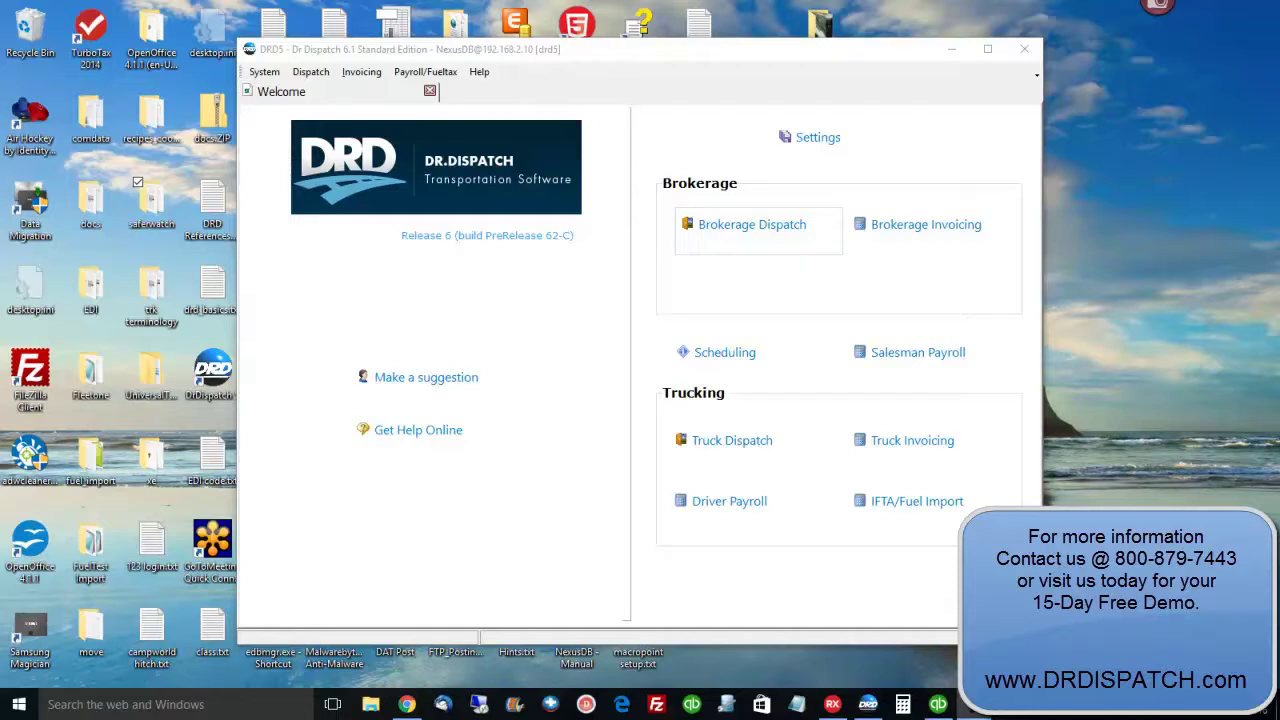
Create a new load in Brokerage Dispatch and assign the DEMO LOAD re-occurring template to it.
click(742, 228)
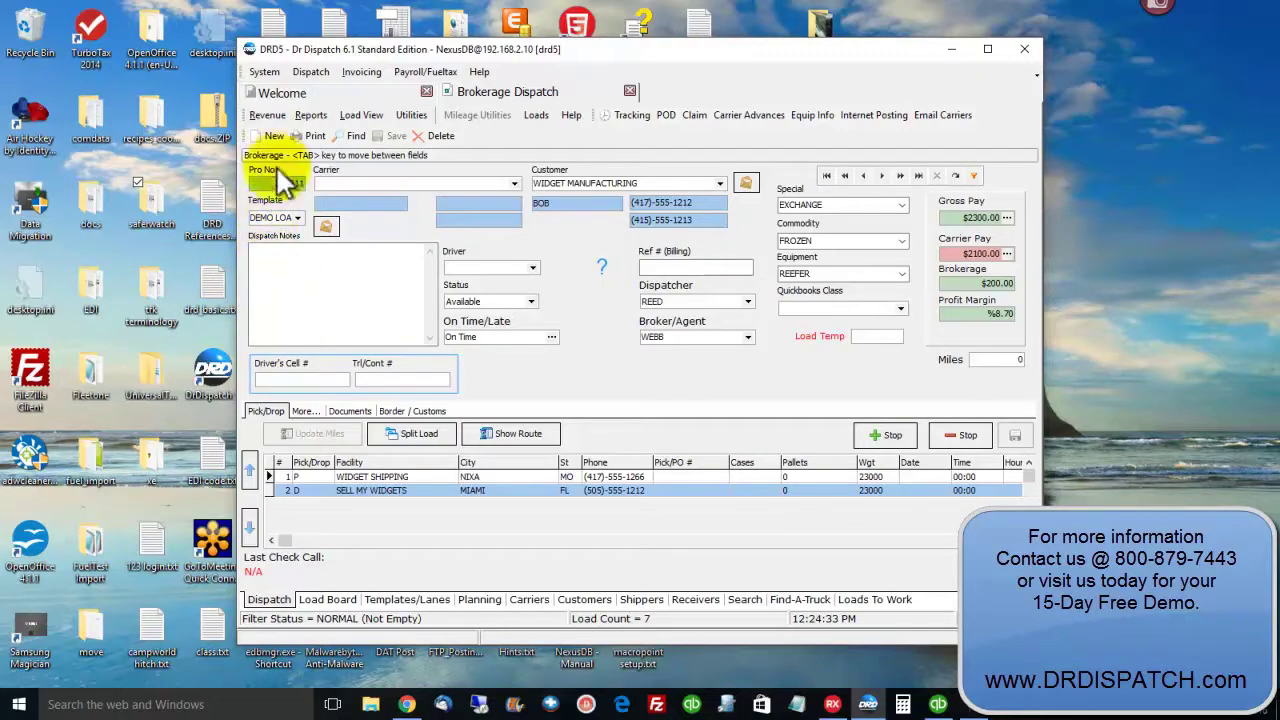
click(292, 217)
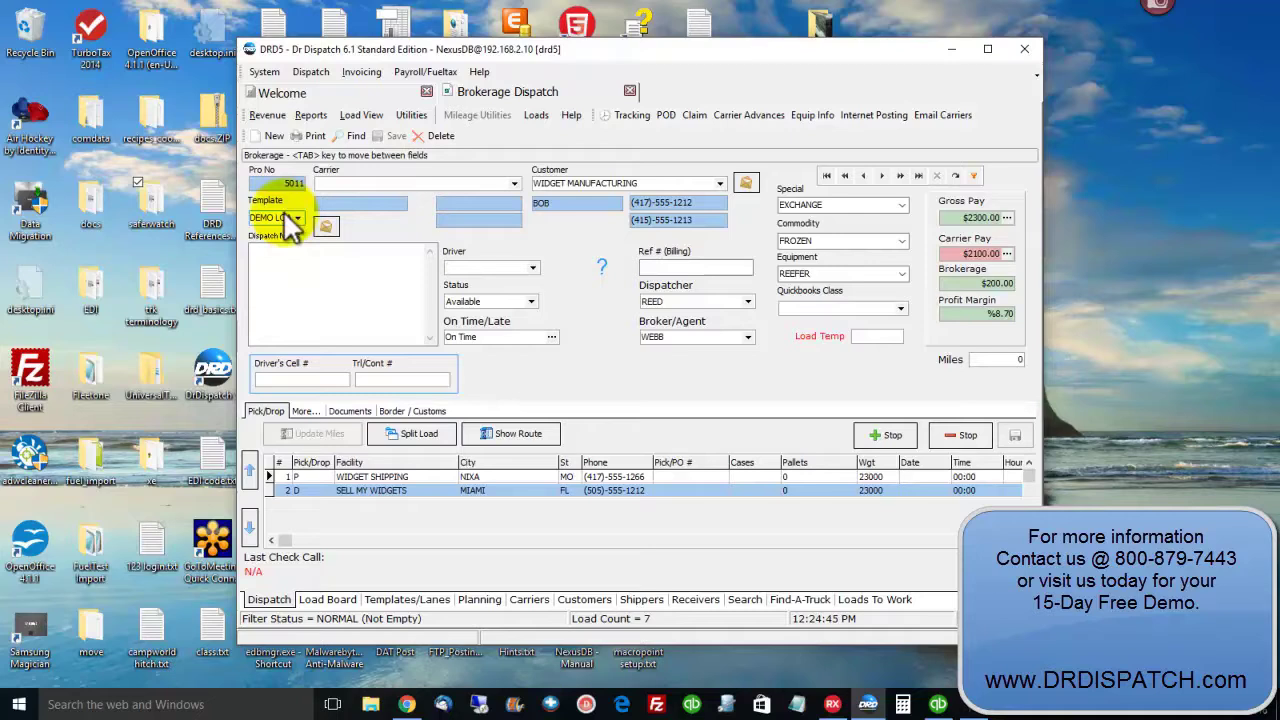
click(270, 136)
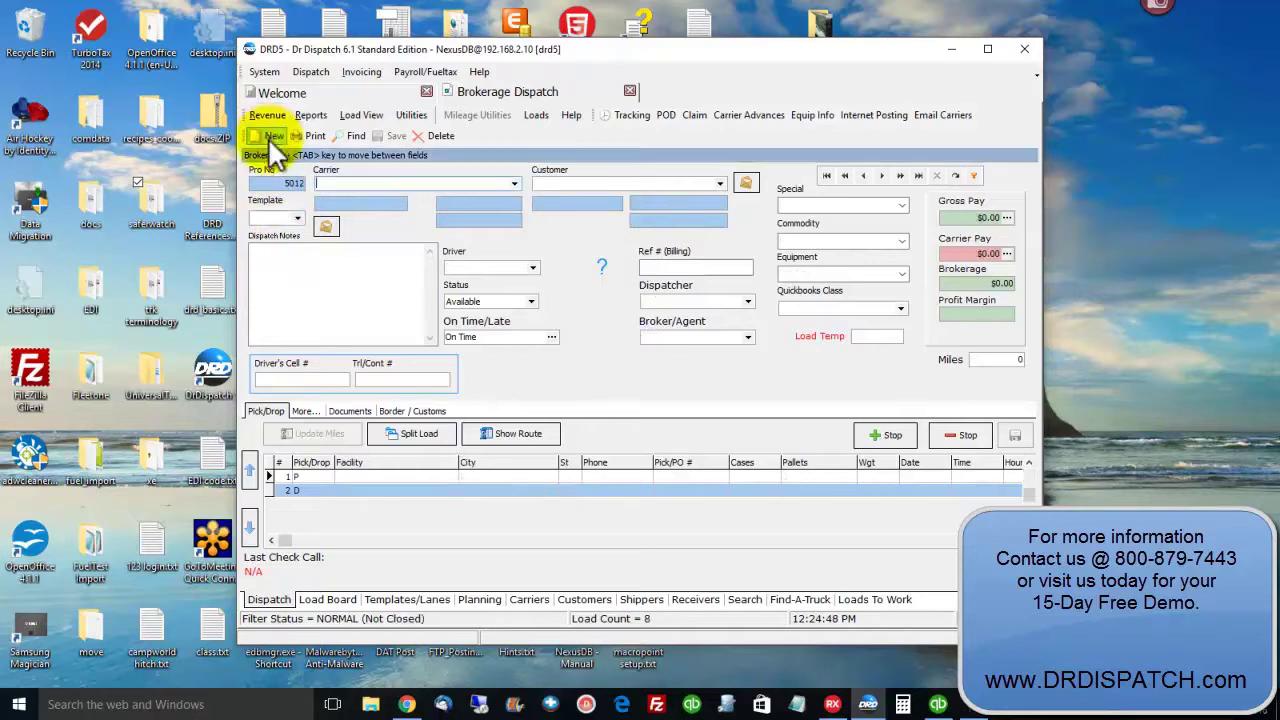
click(296, 220)
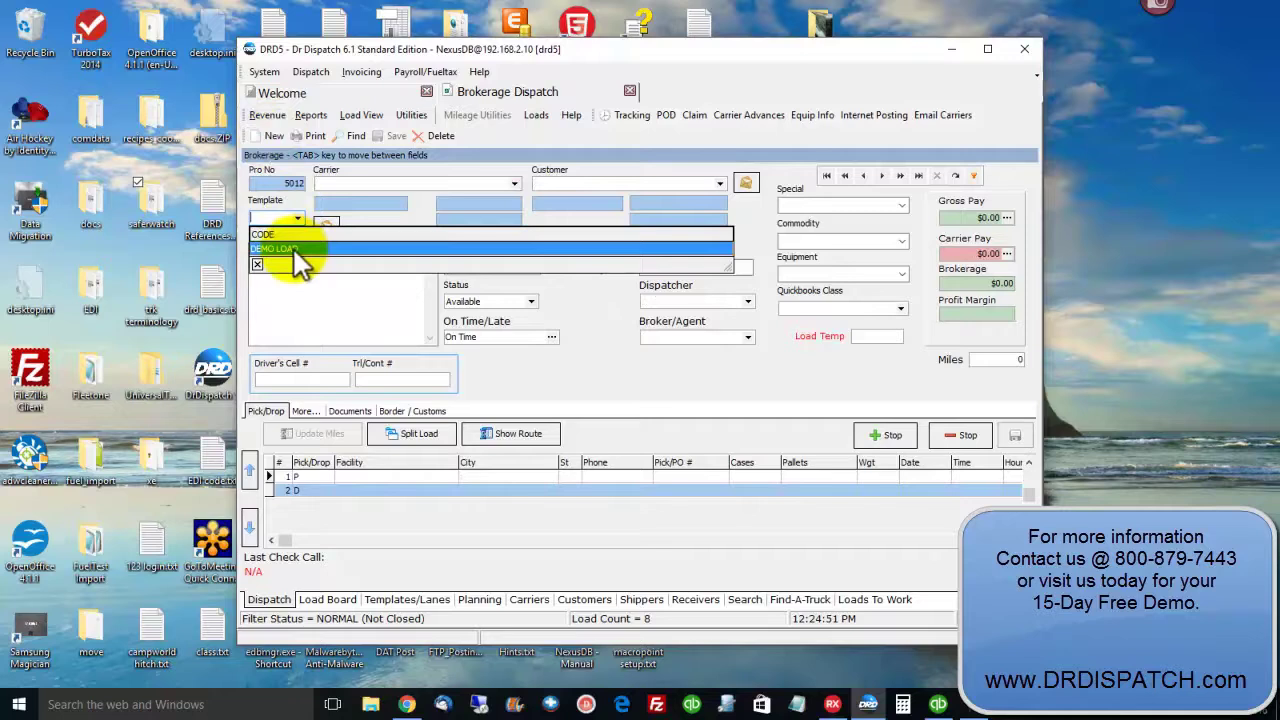
click(294, 250)
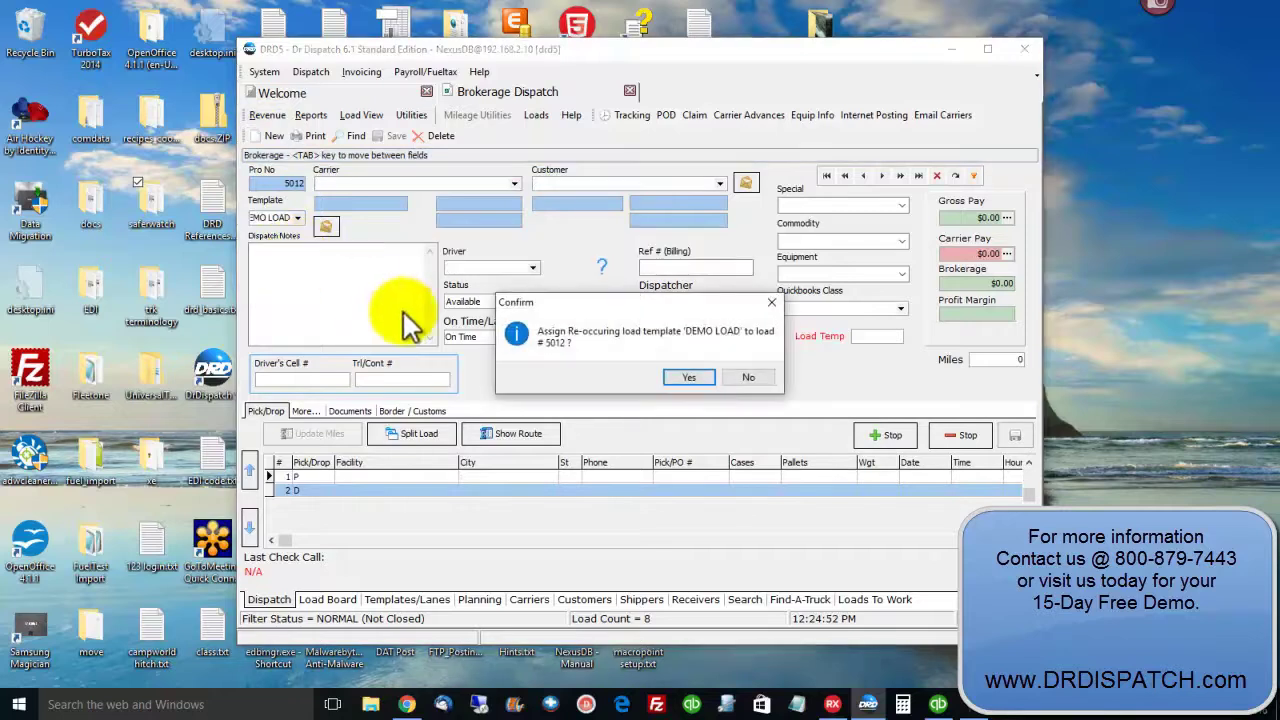
click(672, 378)
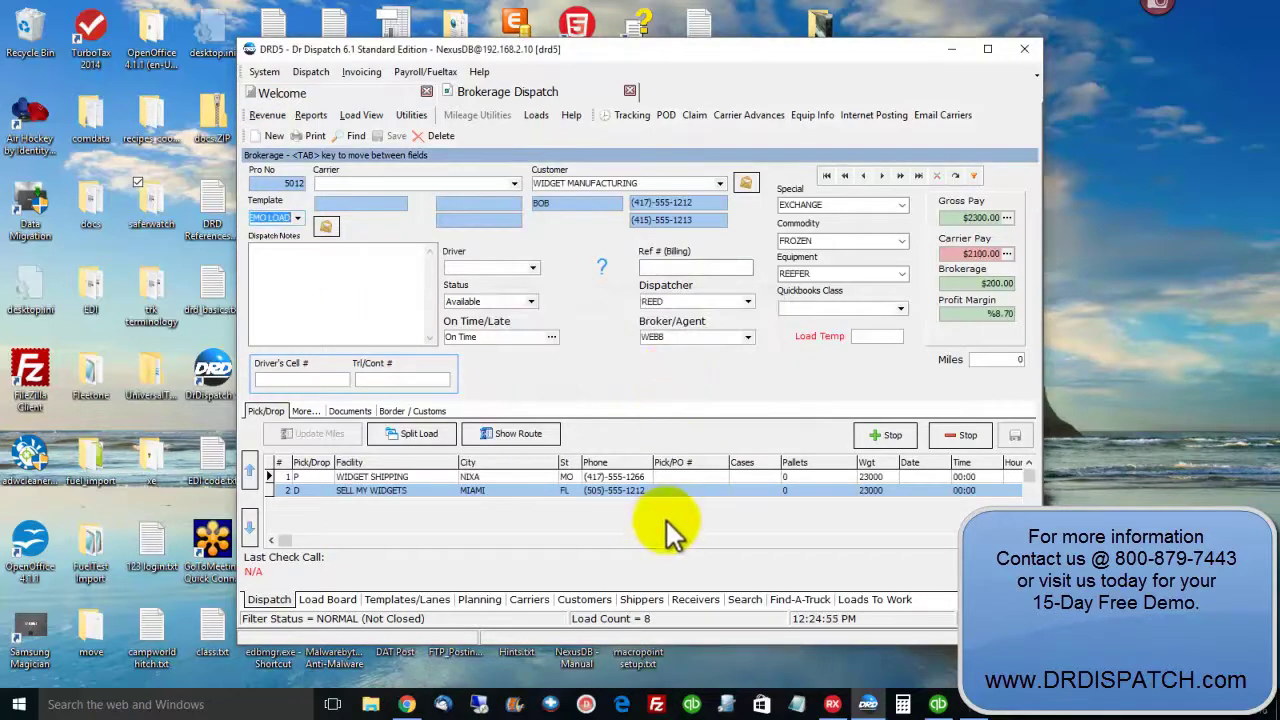
Create 2 copies of the current WIDGET MANUFACTURING load.
click(411, 116)
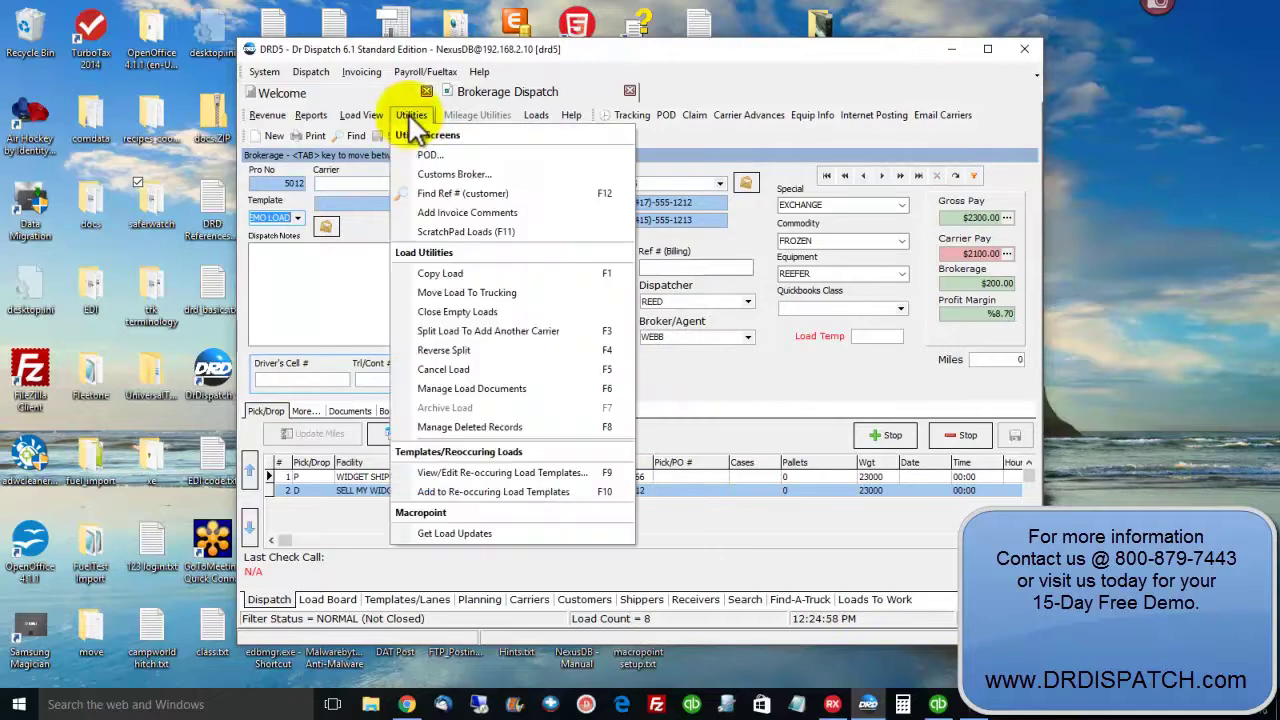
click(433, 272)
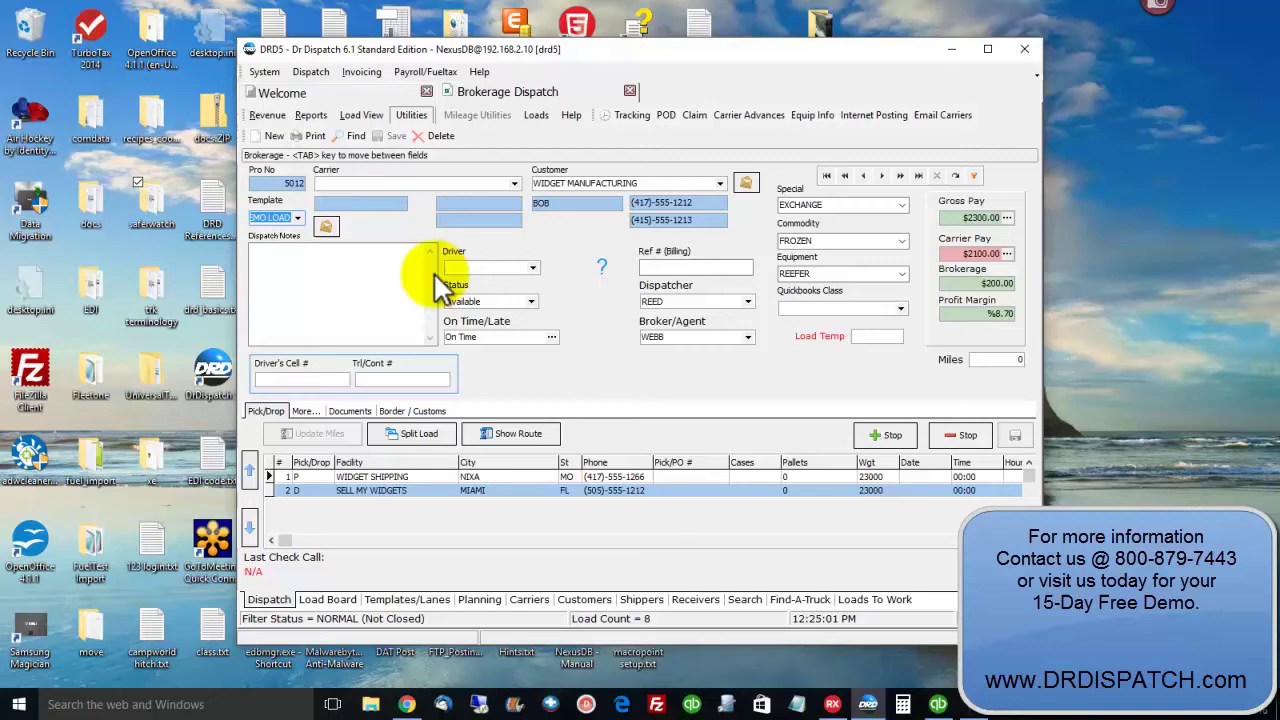
text(2)
key(Return)
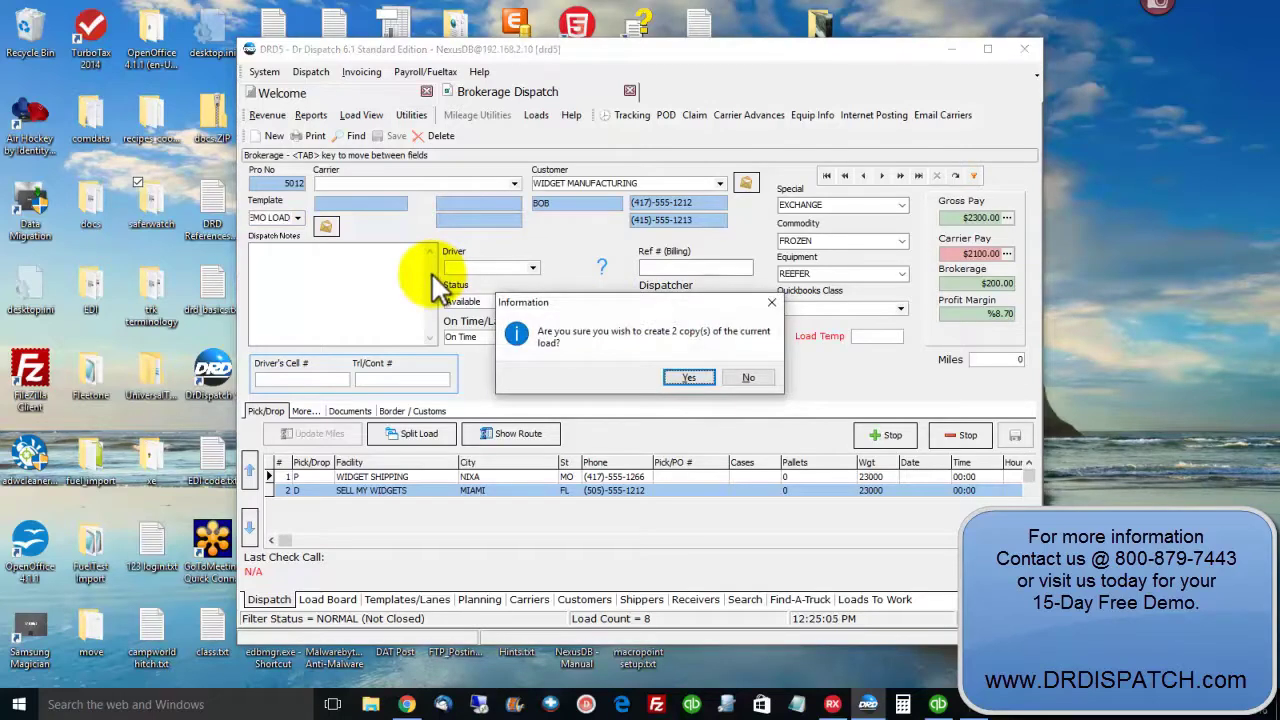
key(Return)
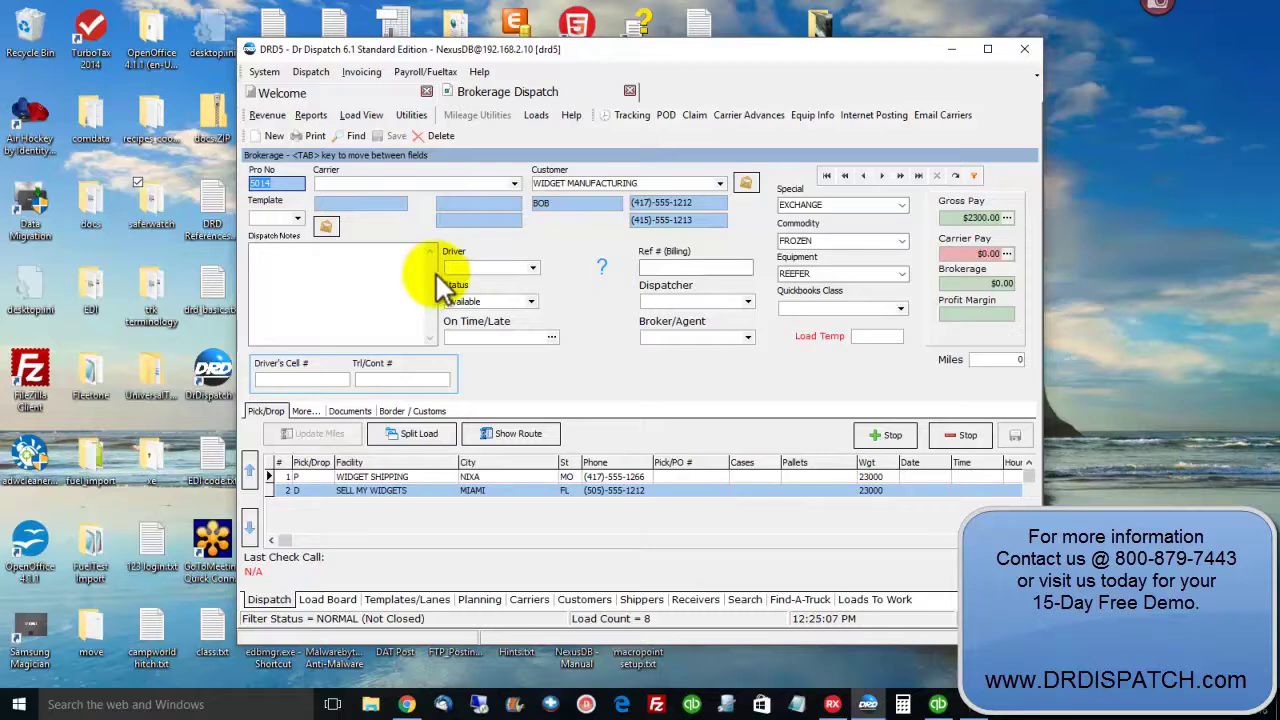
Open the last copied load from the load board and choose SCHOTT TRANSPORTATION INC as its carrier.
click(335, 603)
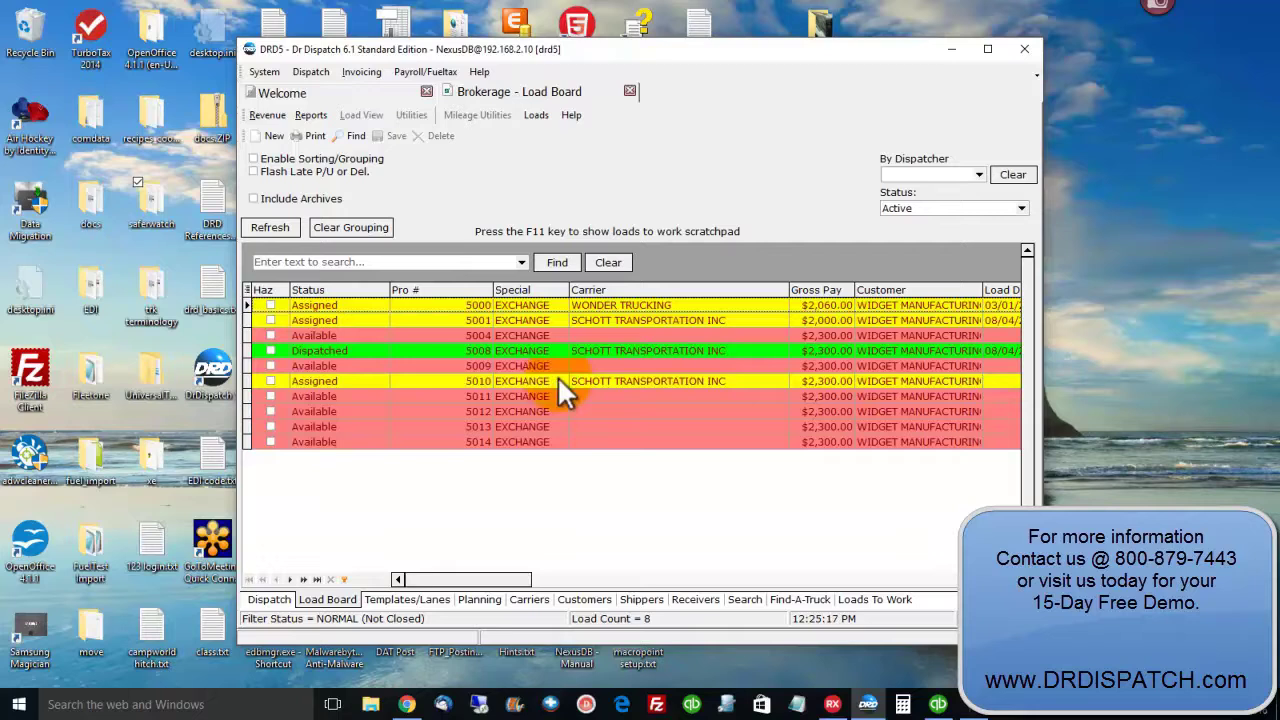
double_click(530, 439)
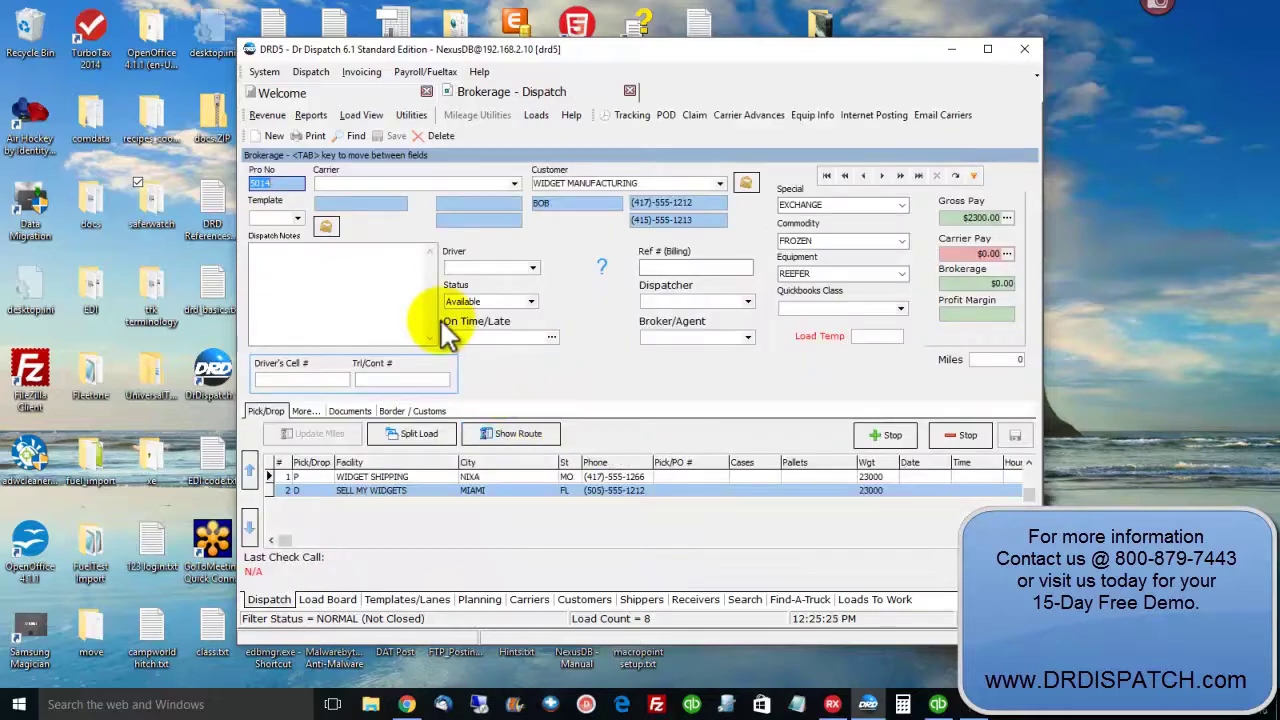
click(418, 184)
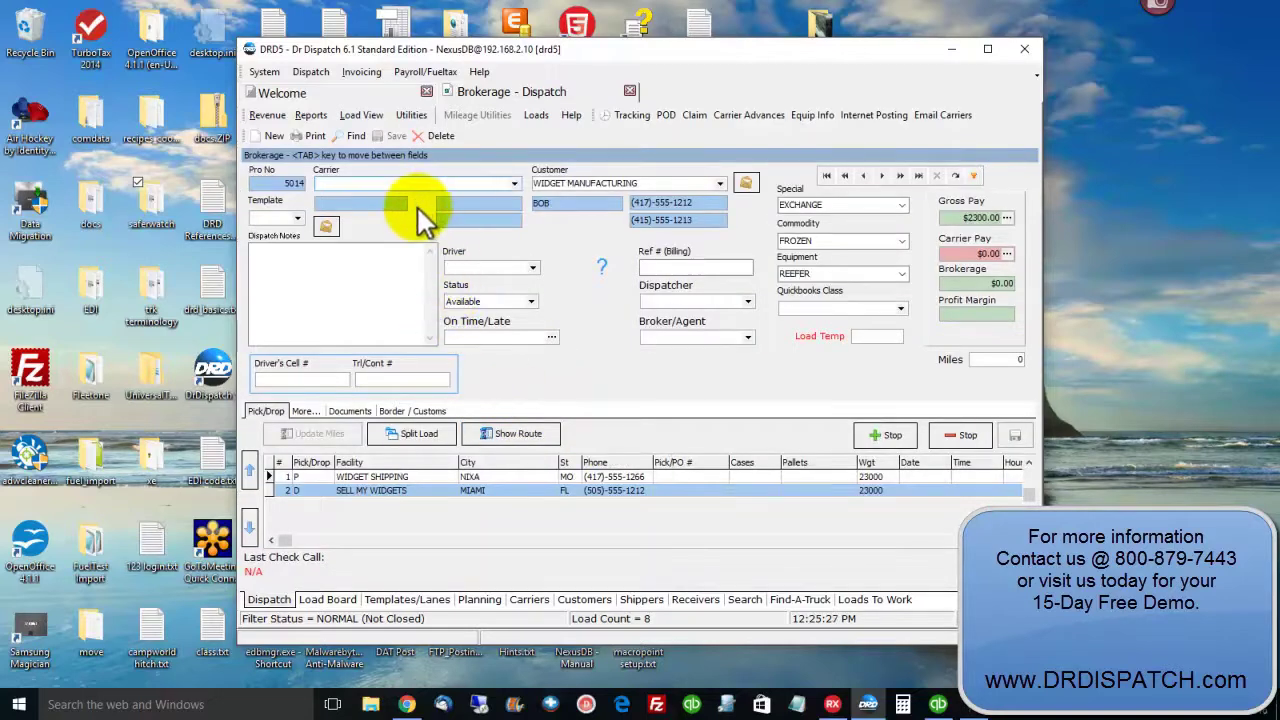
text(sc)
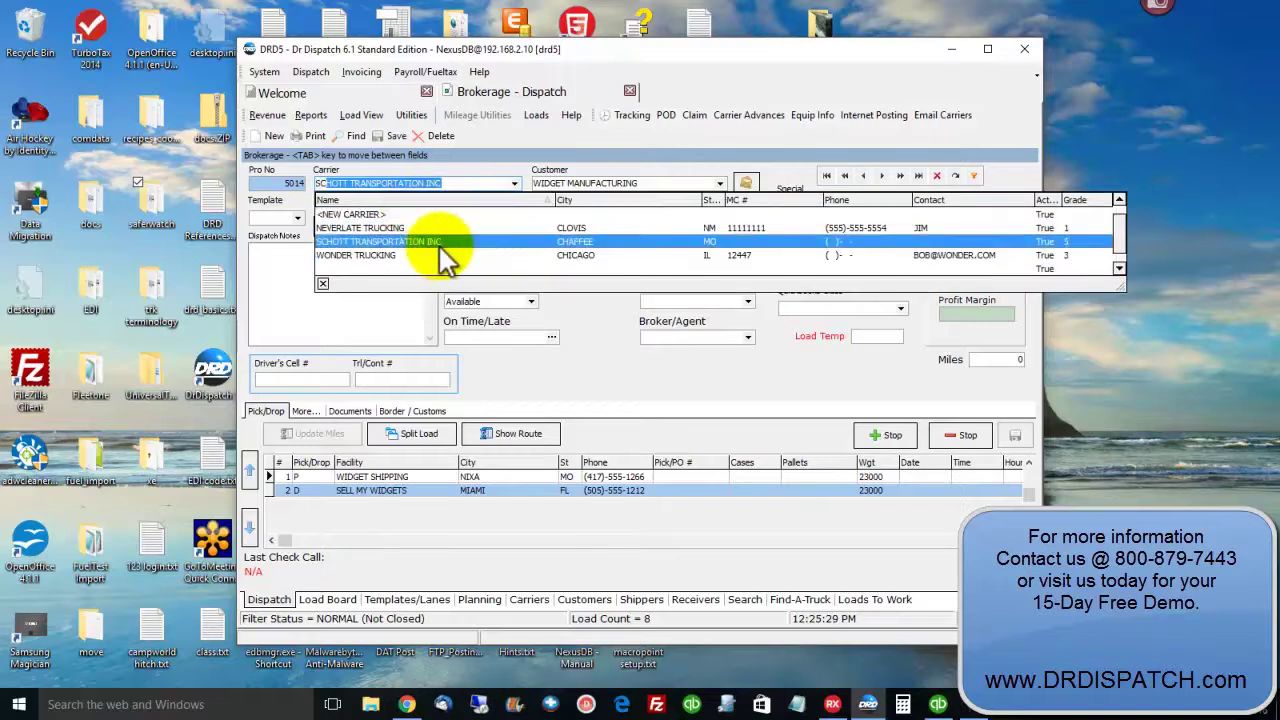
click(440, 246)
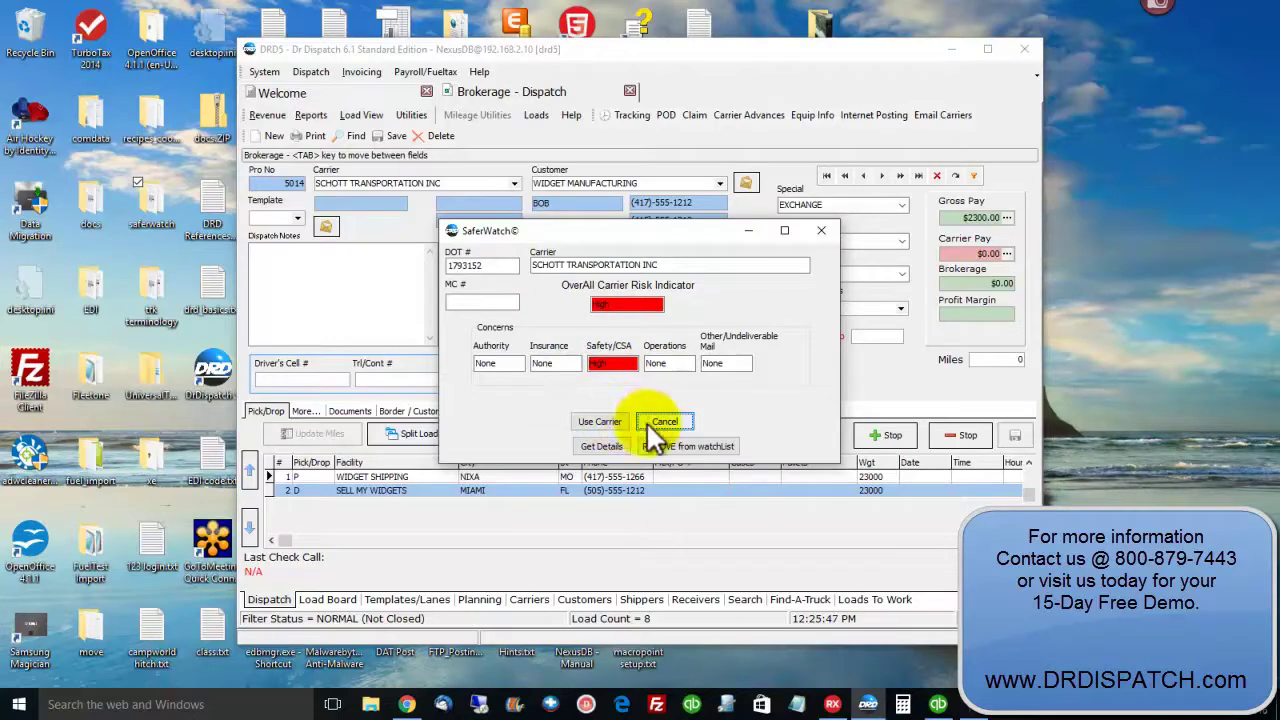
Review the carrier's detailed SaferWatch assessment in the browser and accept the carrier for the load in Dr Dispatch.
click(600, 446)
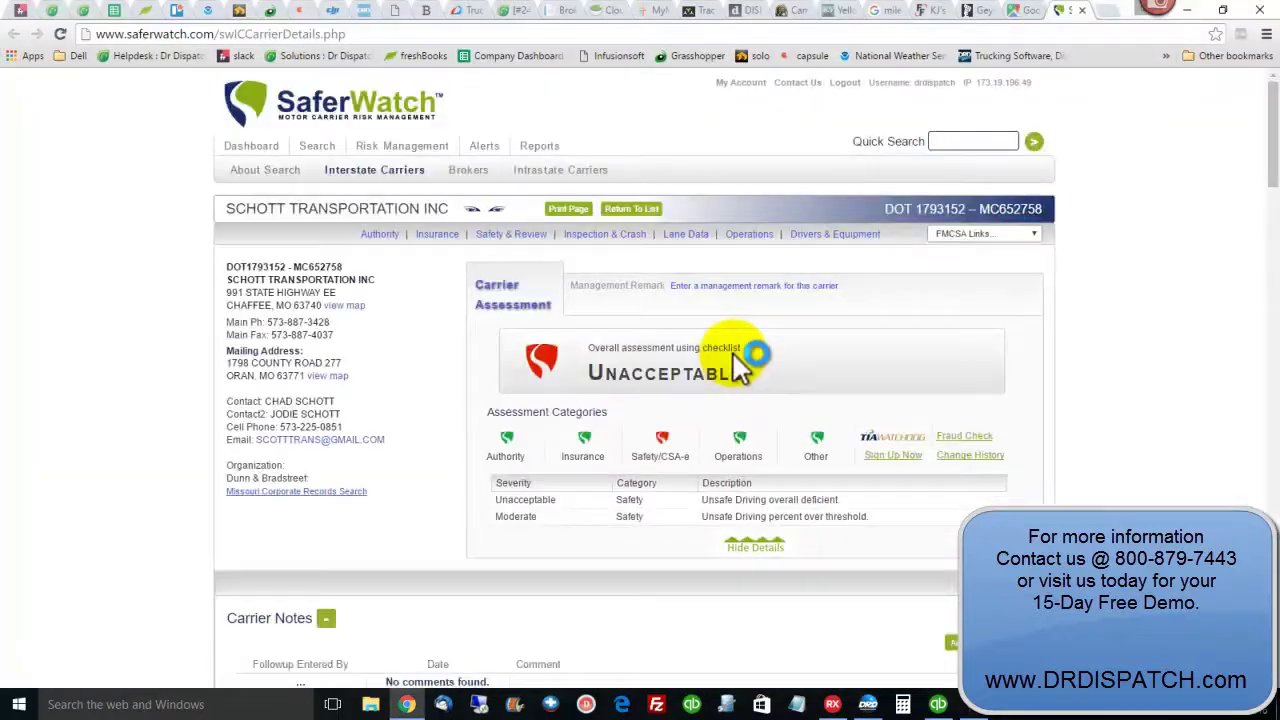
scroll(540, 450, down, 3)
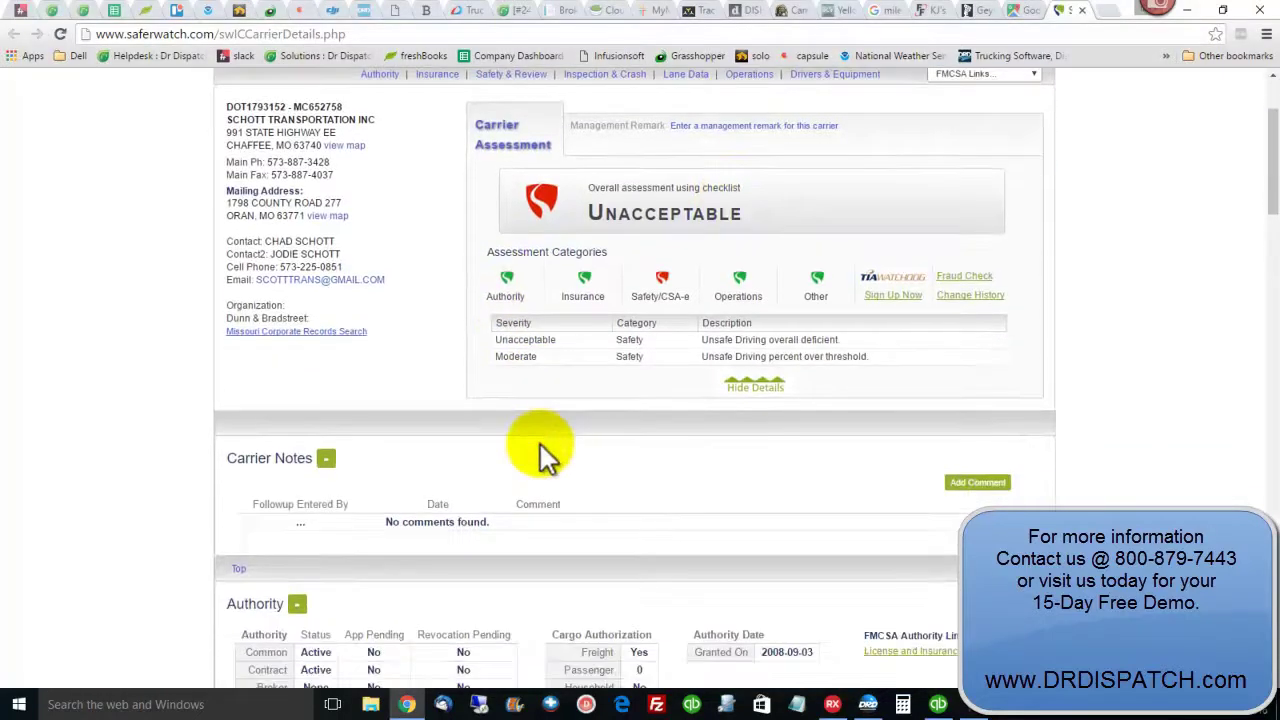
scroll(540, 448, up, 2)
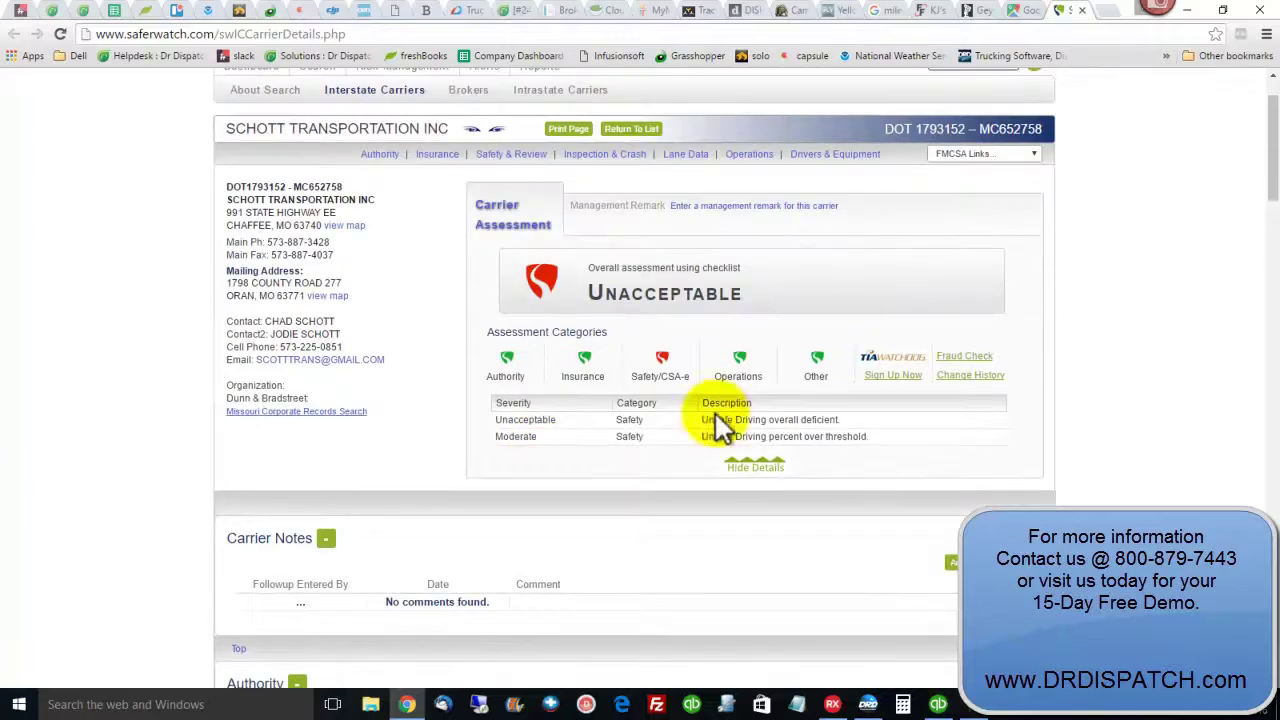
click(1188, 9)
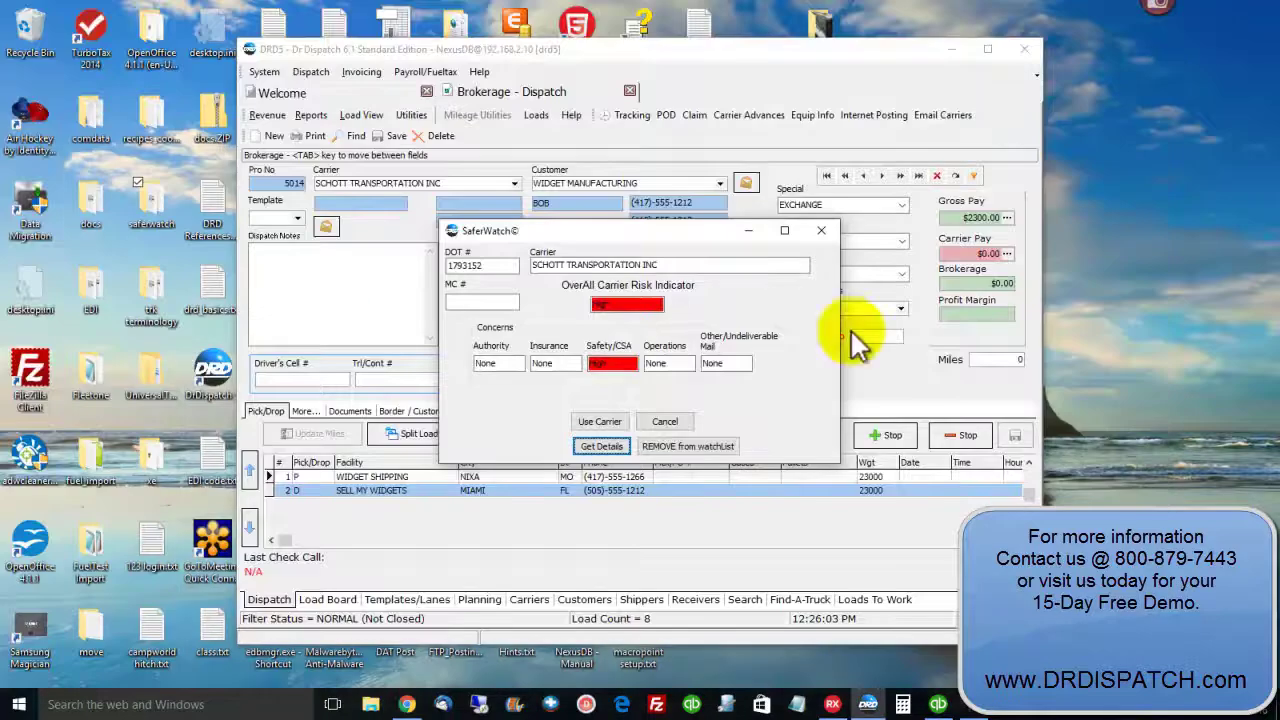
click(610, 421)
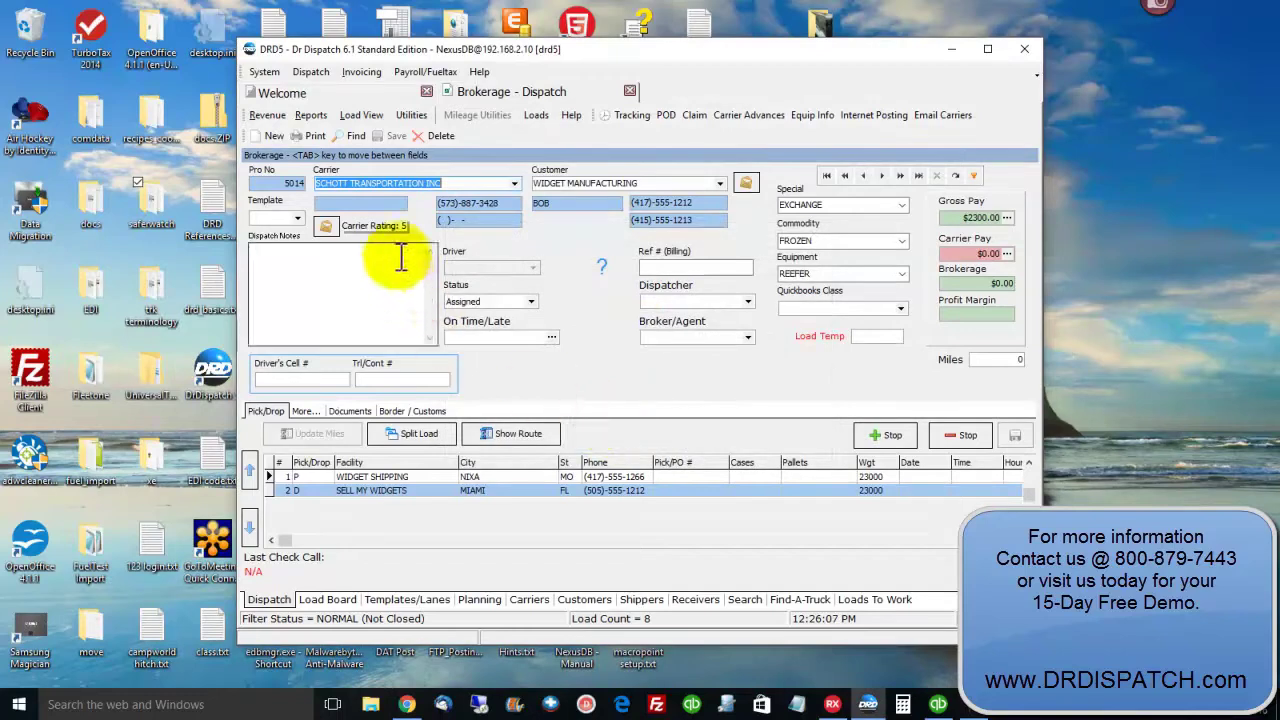
Check the ratings in the carriers list and set the load's carrier pay to a flat rate of 2100.
click(525, 599)
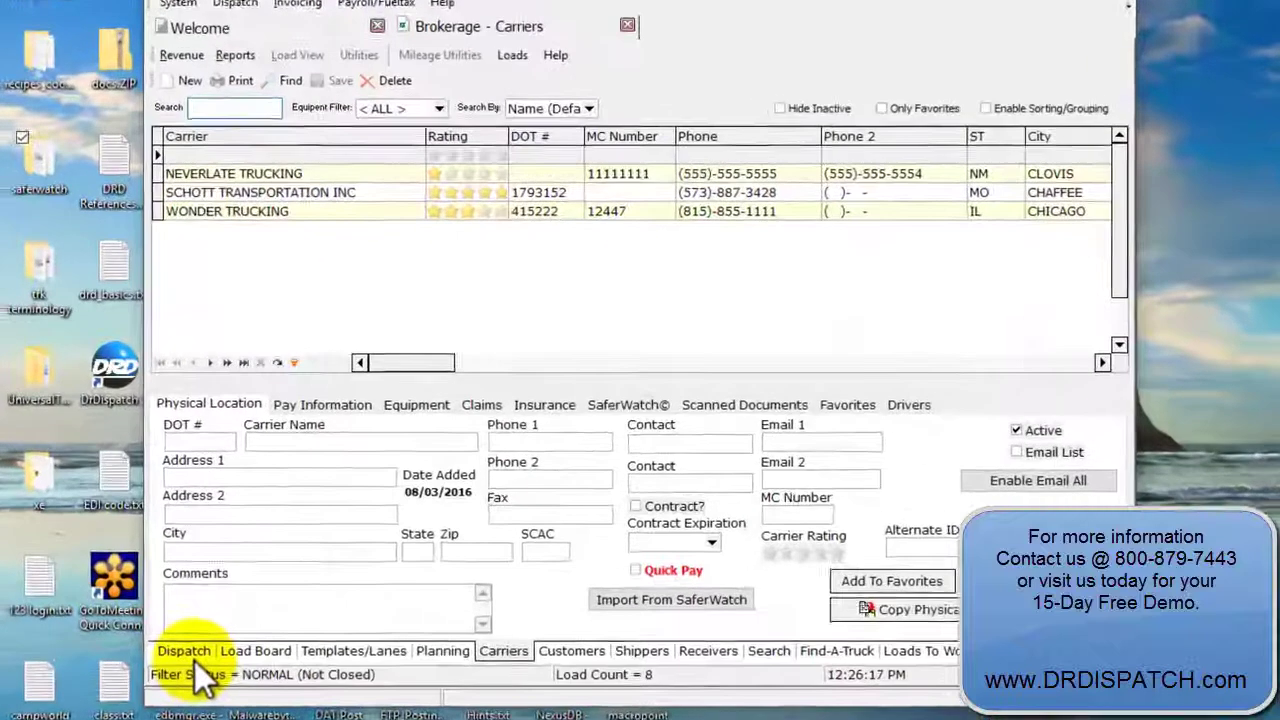
click(270, 600)
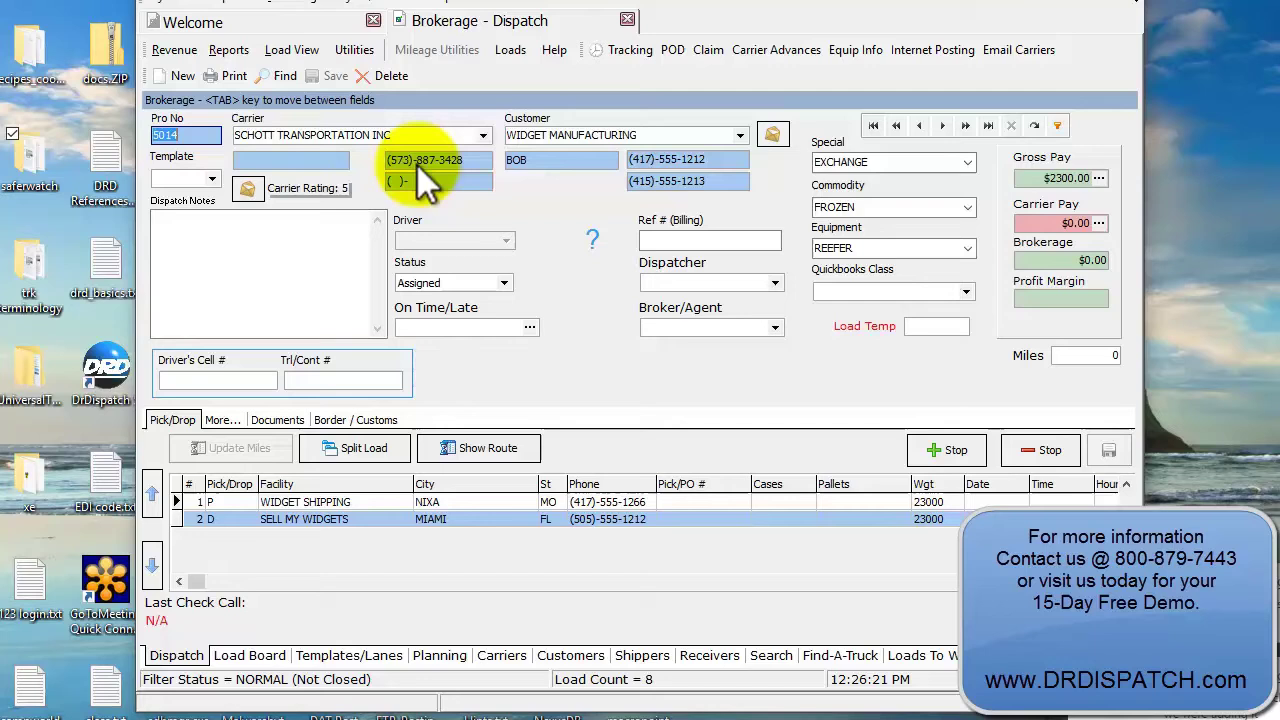
click(1099, 222)
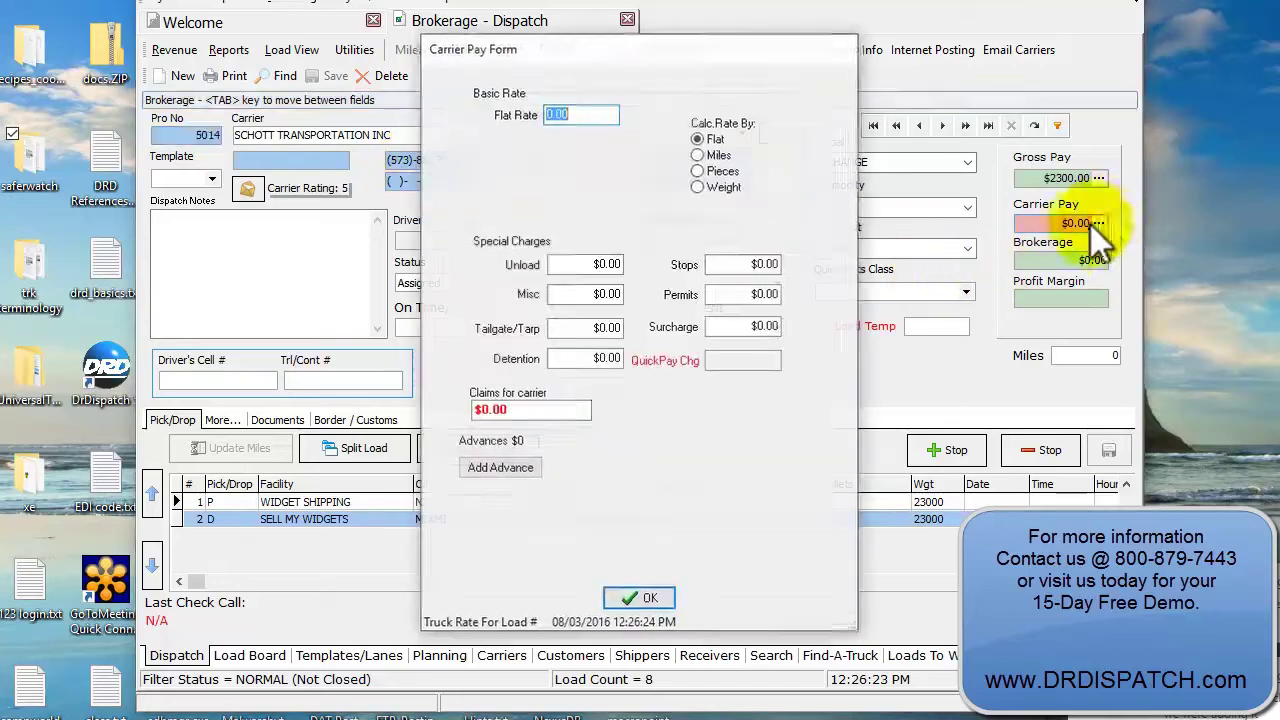
text(2100)
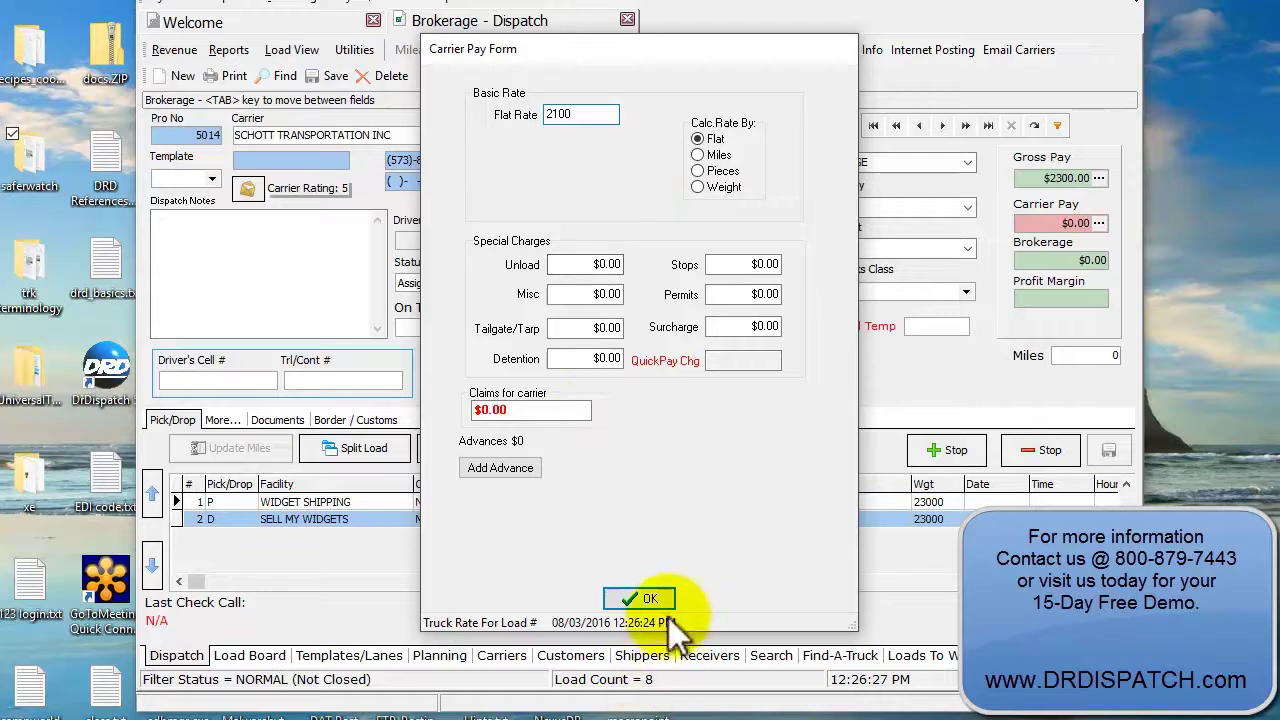
click(650, 599)
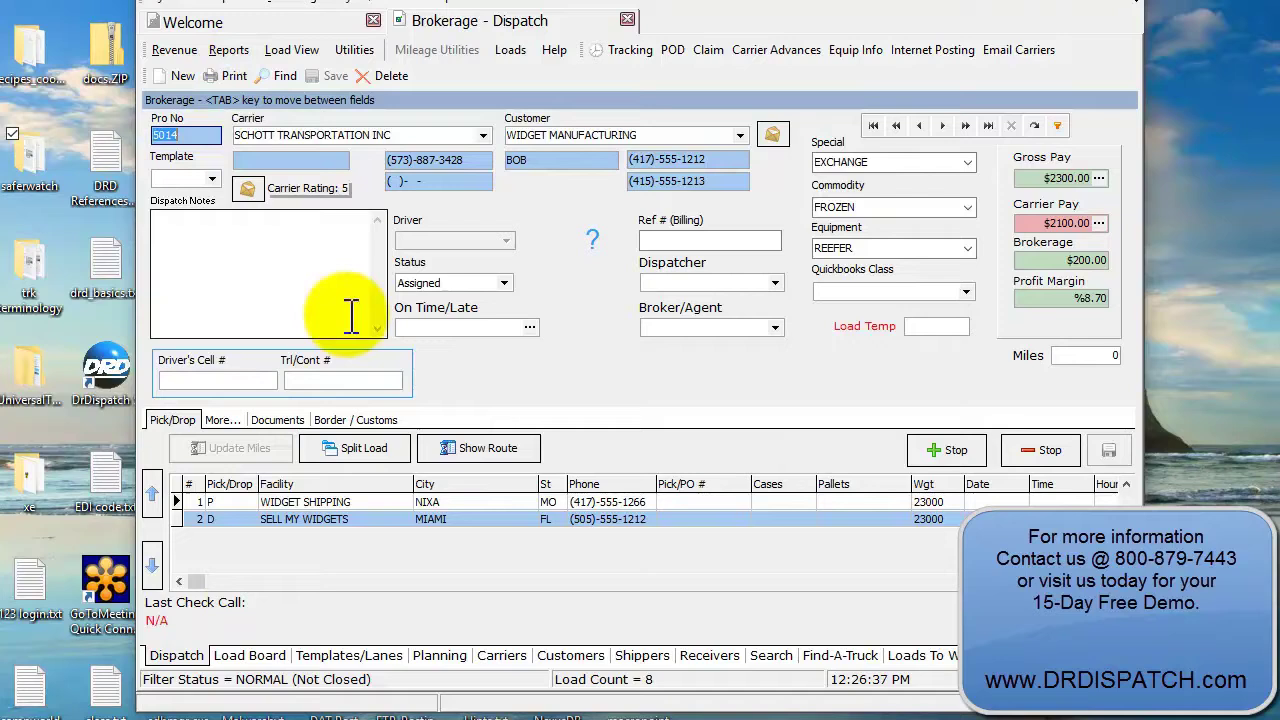
View the load's route from Nixa, MO to Miami, FL in Google Maps, comparing the driving and flight routes.
click(466, 447)
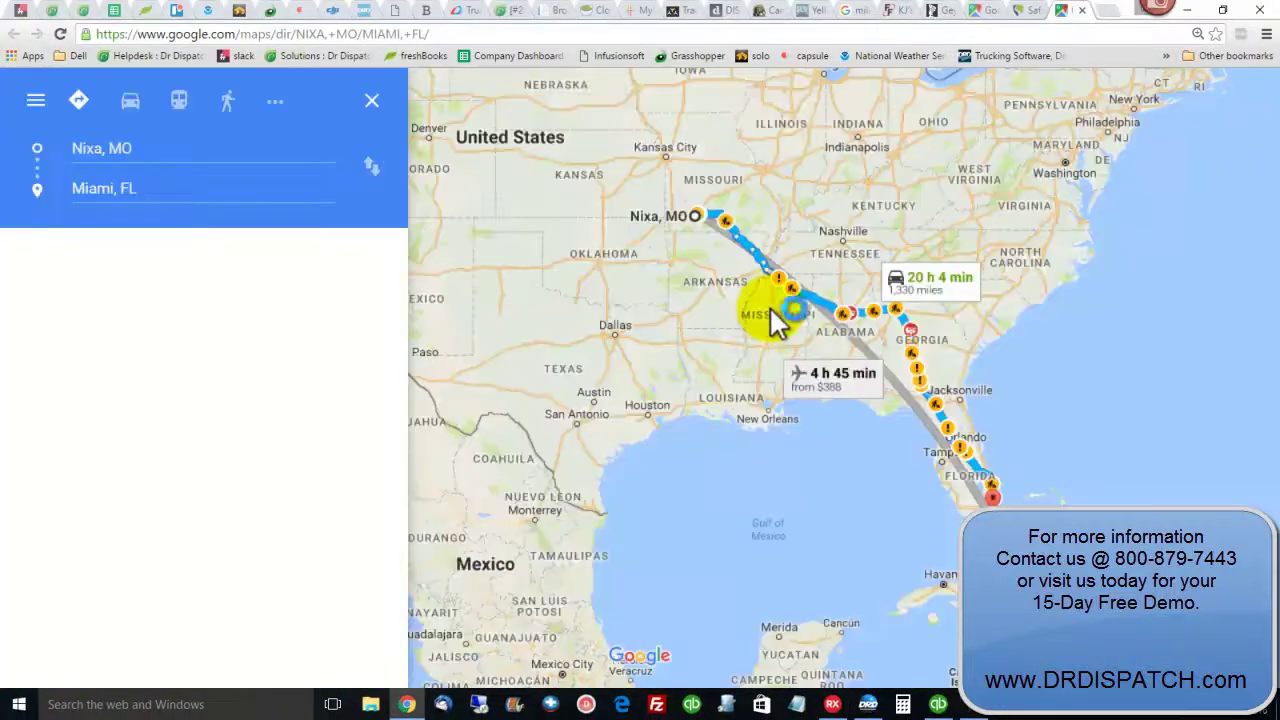
click(911, 427)
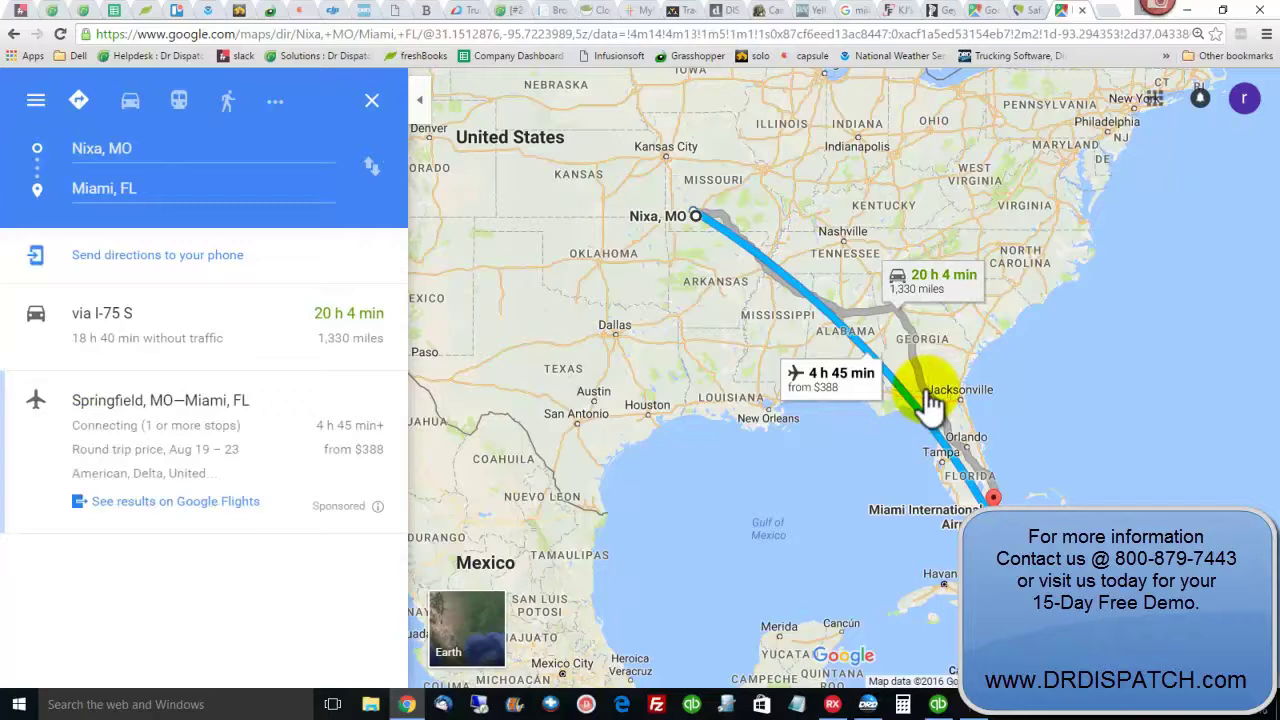
click(928, 395)
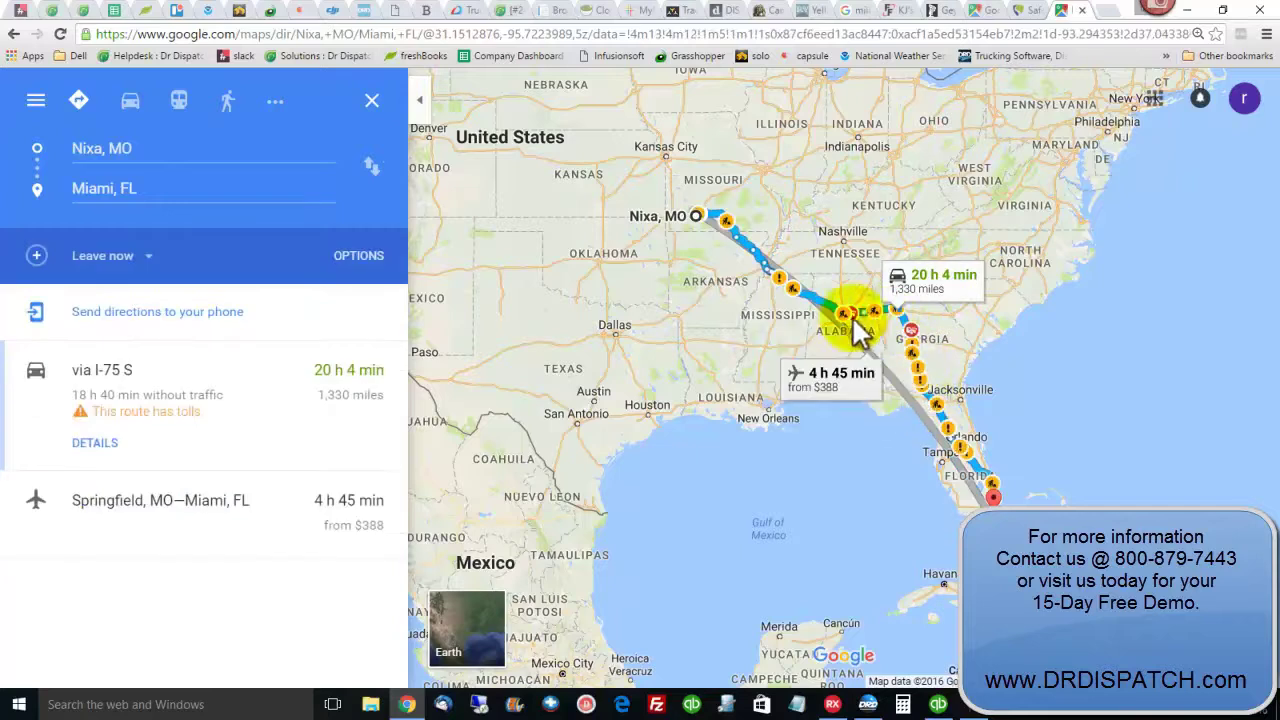
click(870, 368)
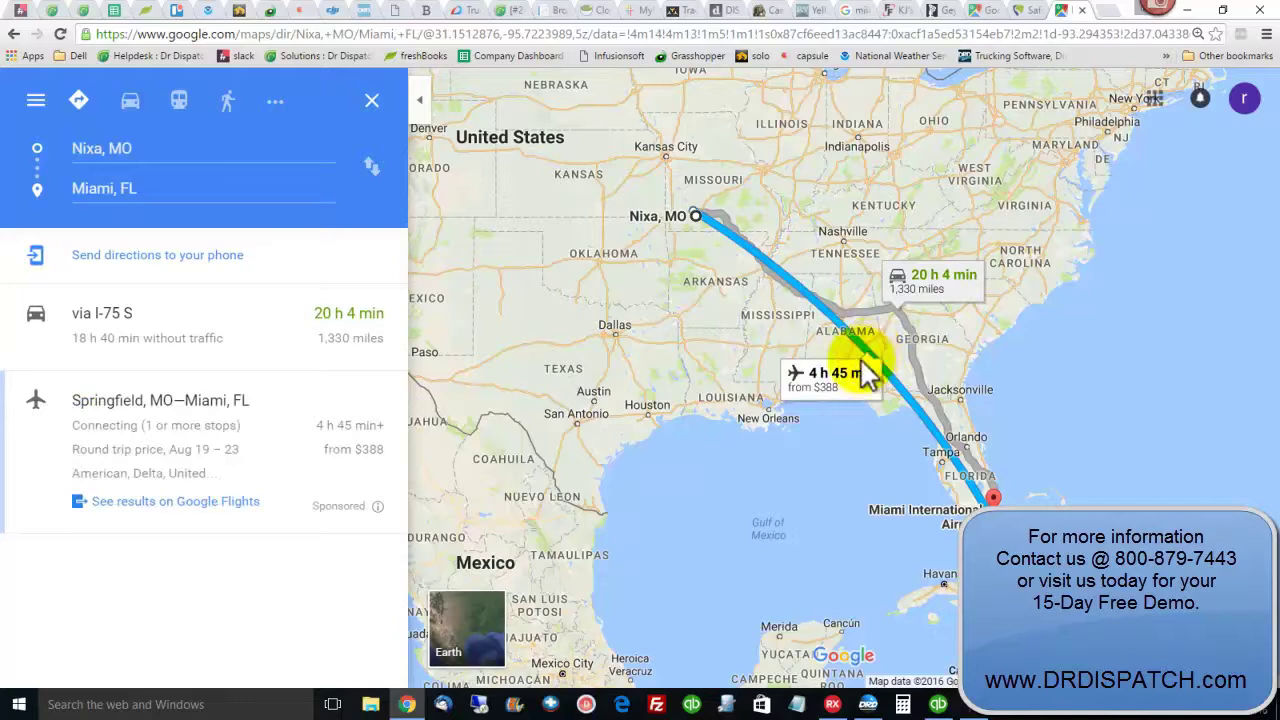
click(1170, 12)
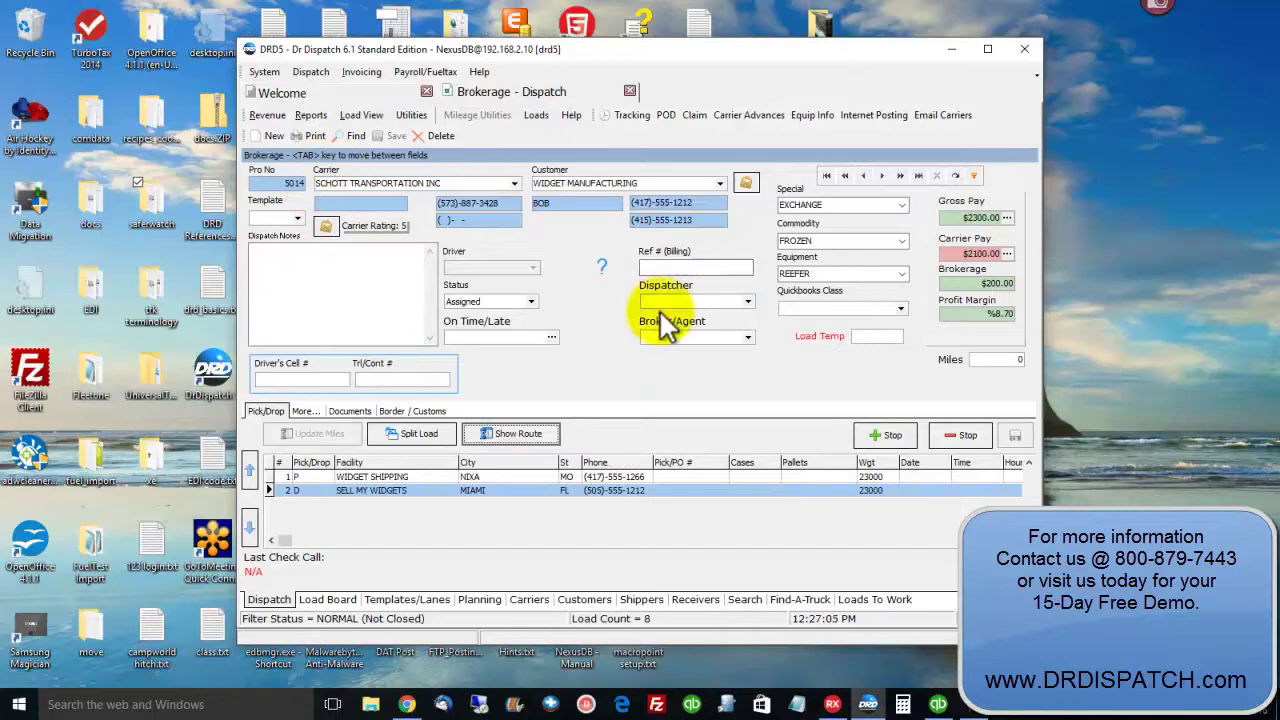
Prepare the load's rate confirmation for emailing, with the special instructions "pre cool reefer to 0 deg".
click(306, 136)
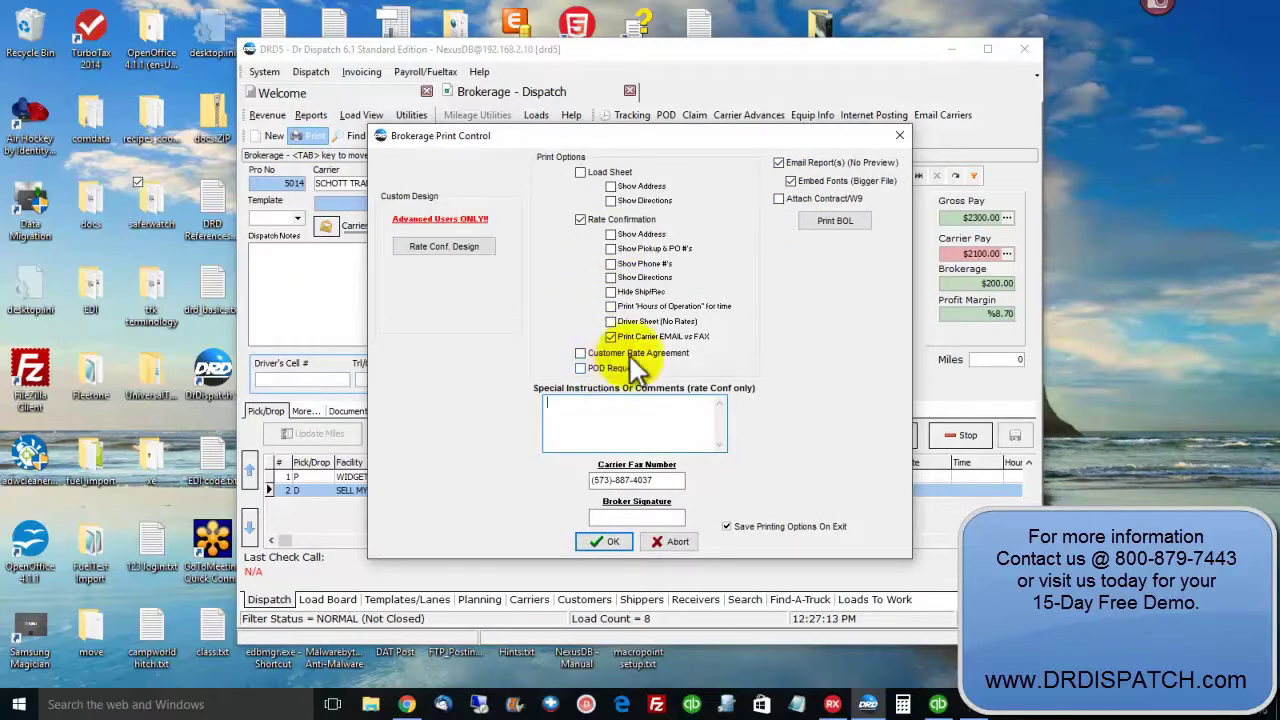
click(809, 198)
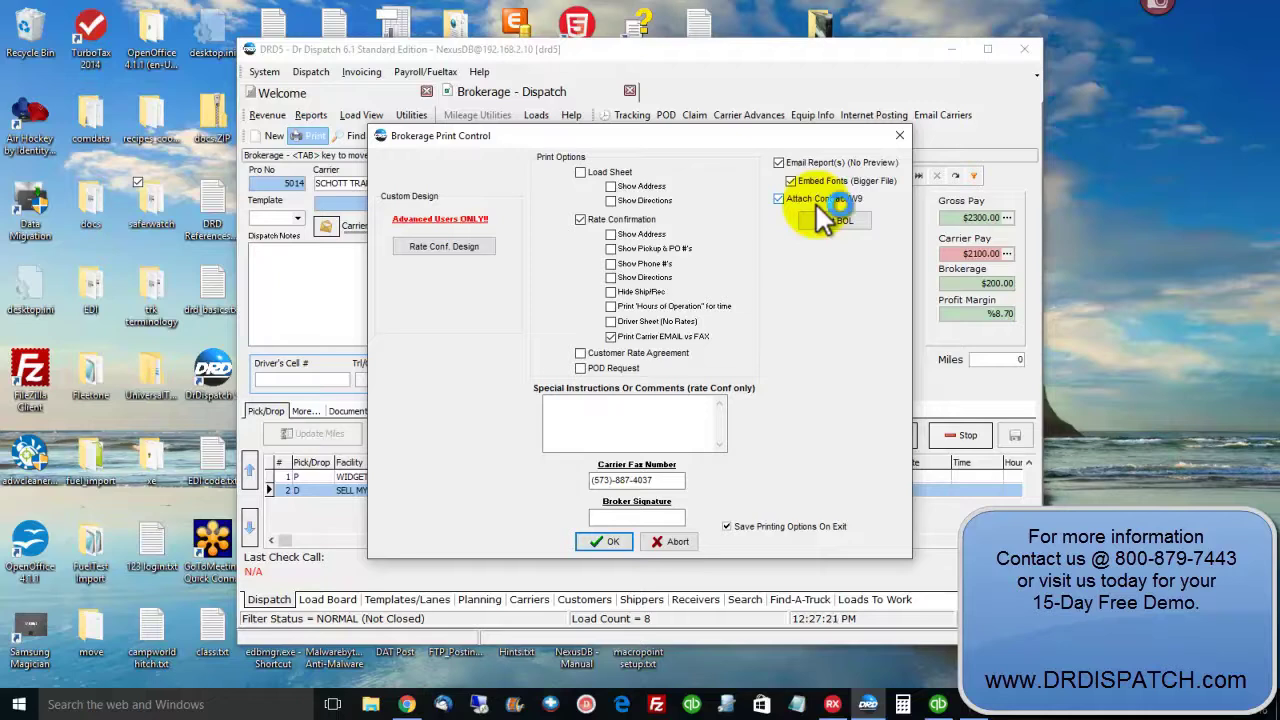
click(613, 410)
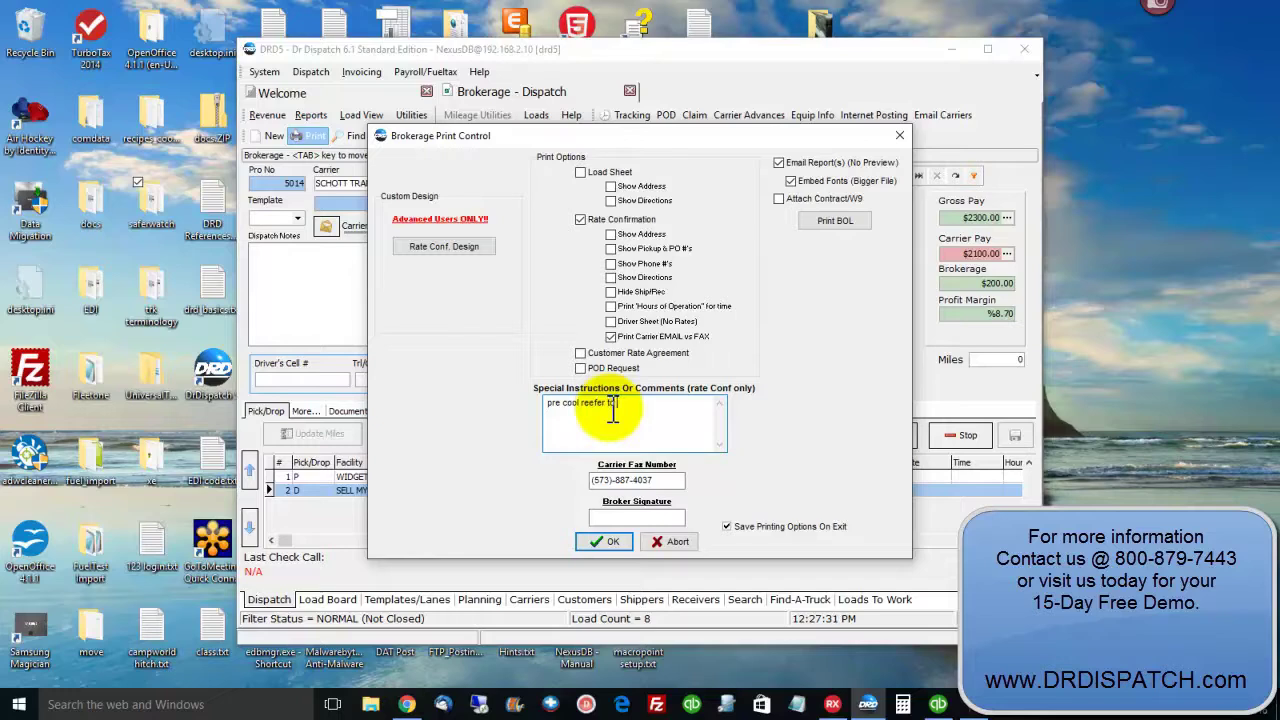
text(eg)
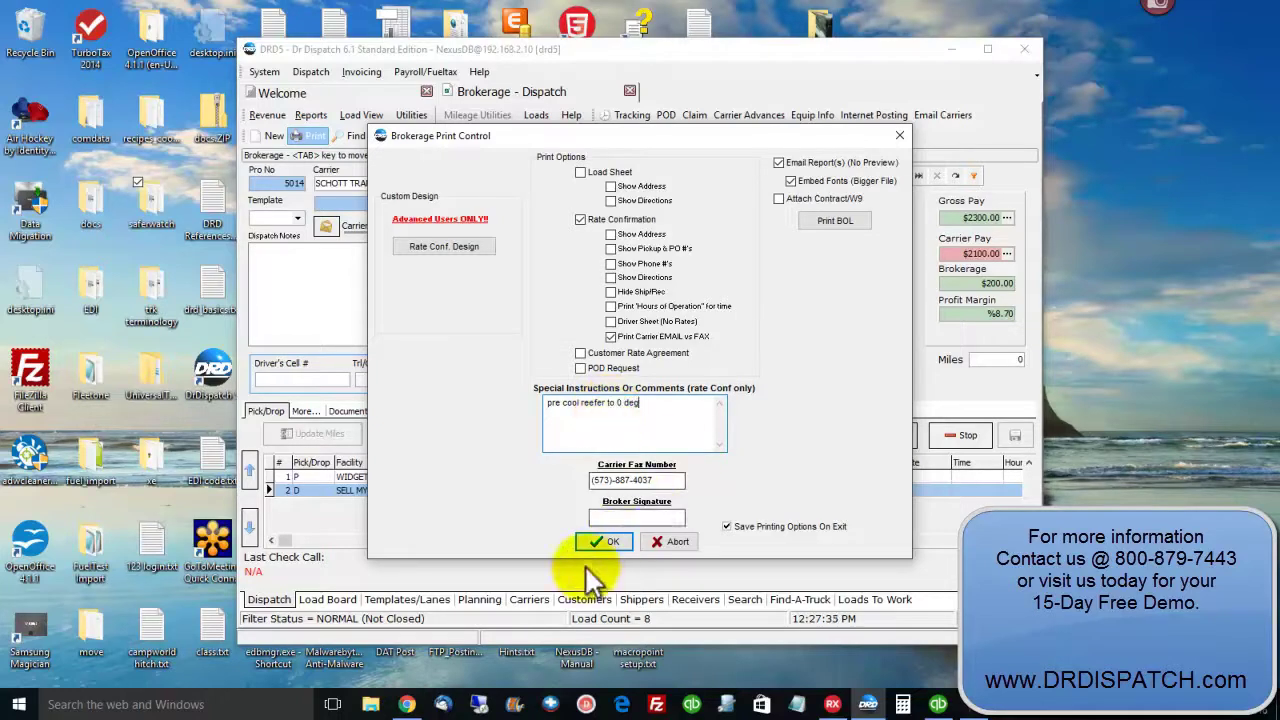
click(618, 541)
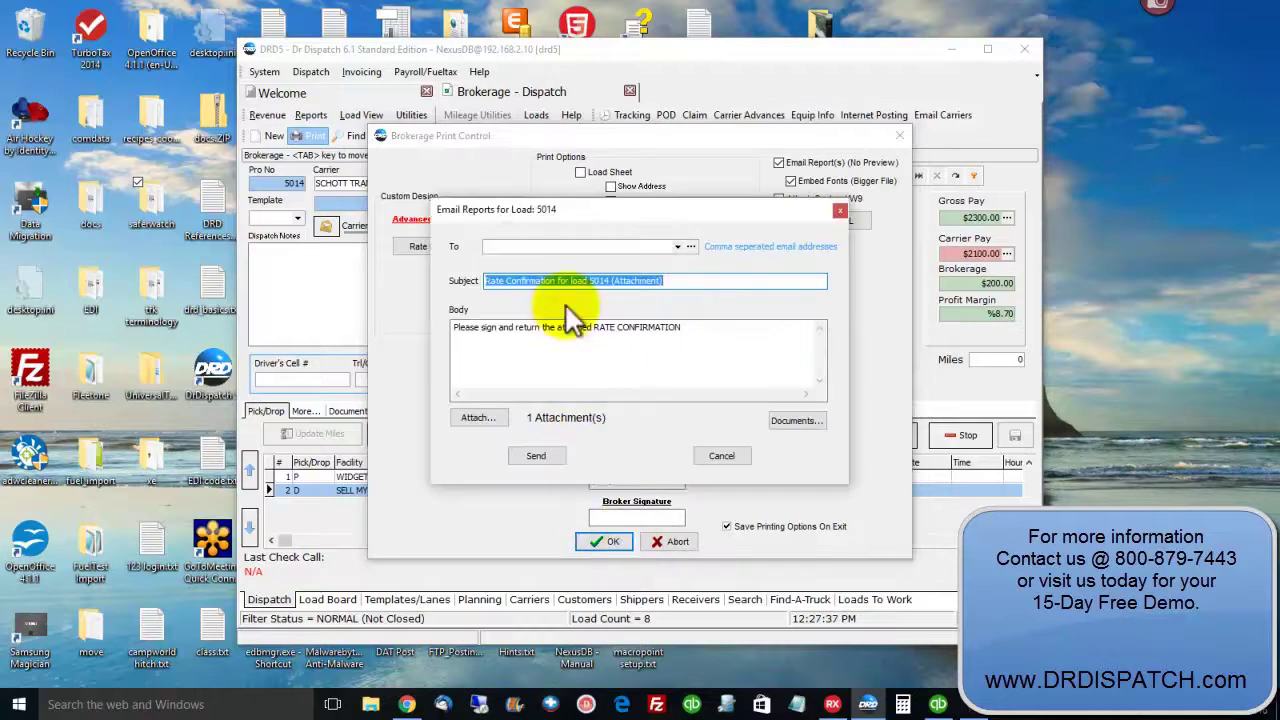
Email the load's rate confirmation, choosing the suggested drdispatch.com address as recipient.
click(566, 248)
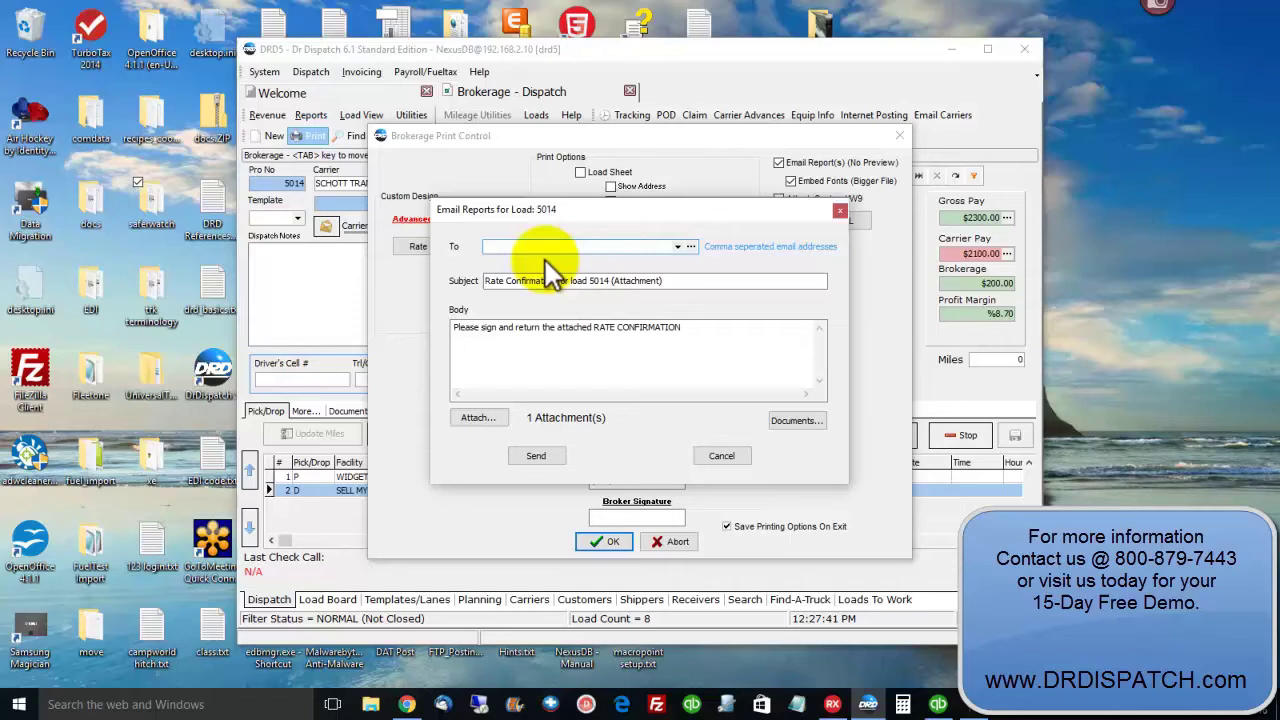
text(drd)
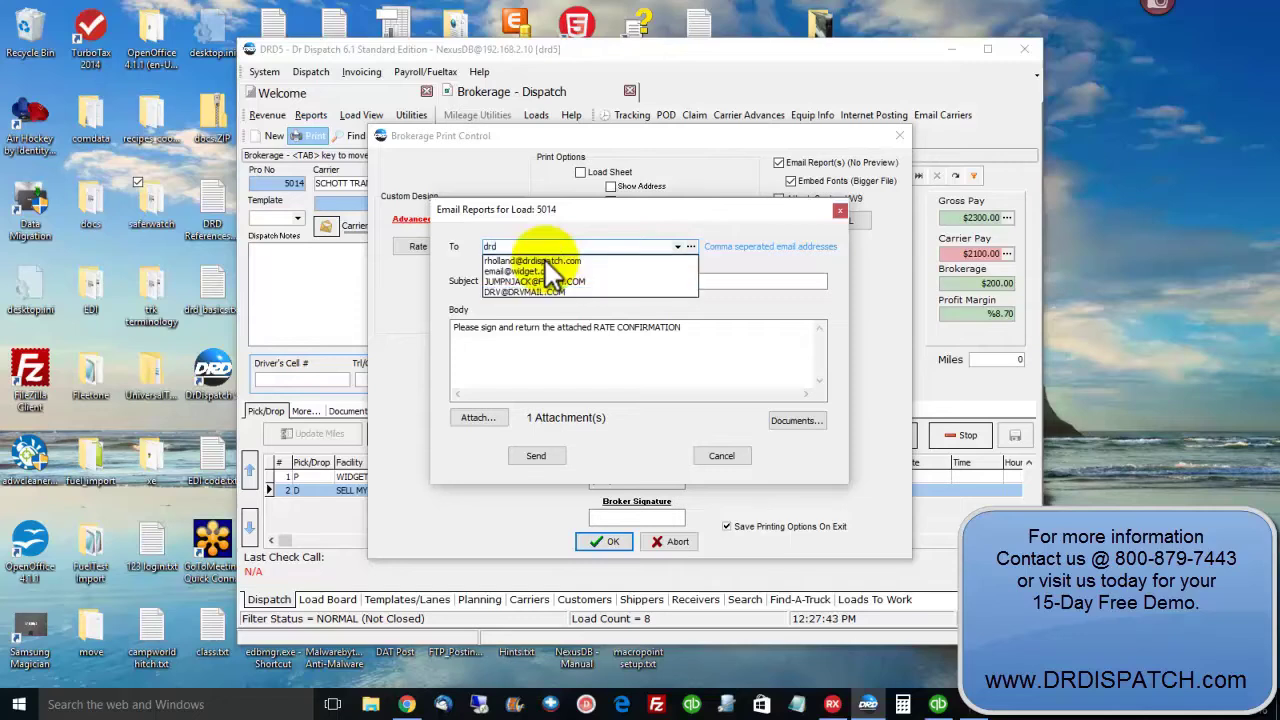
click(546, 261)
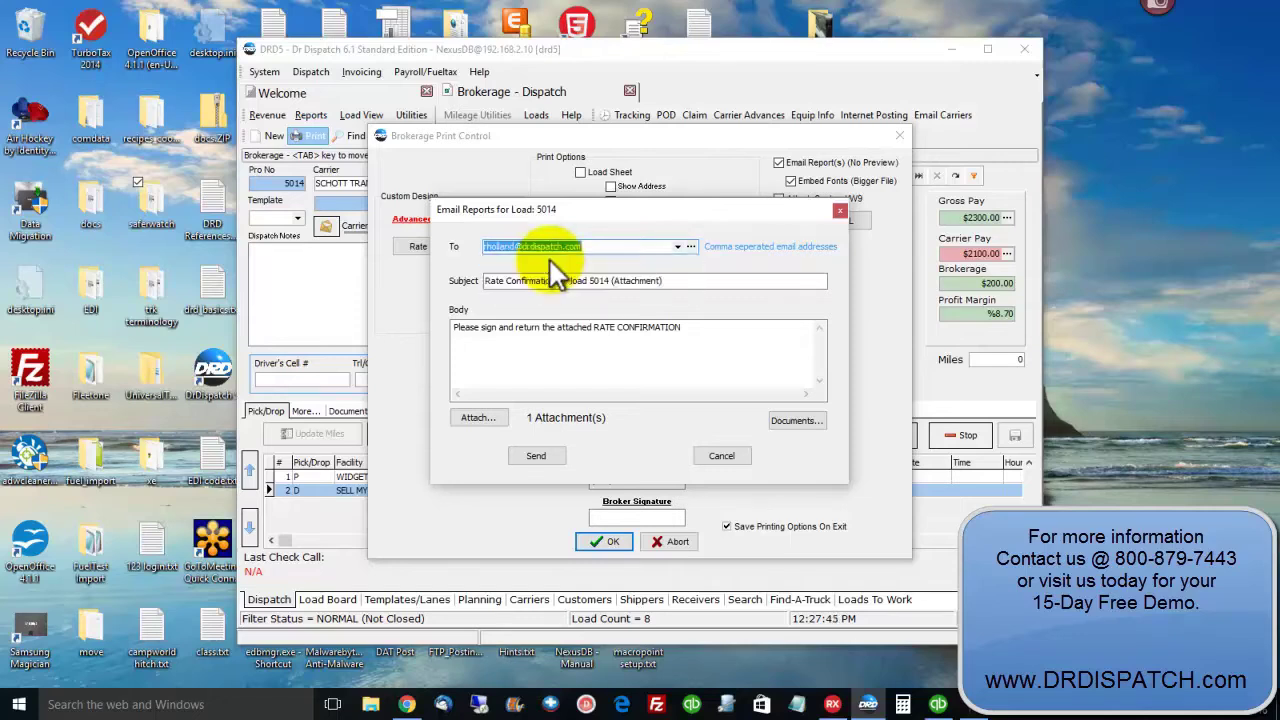
click(545, 452)
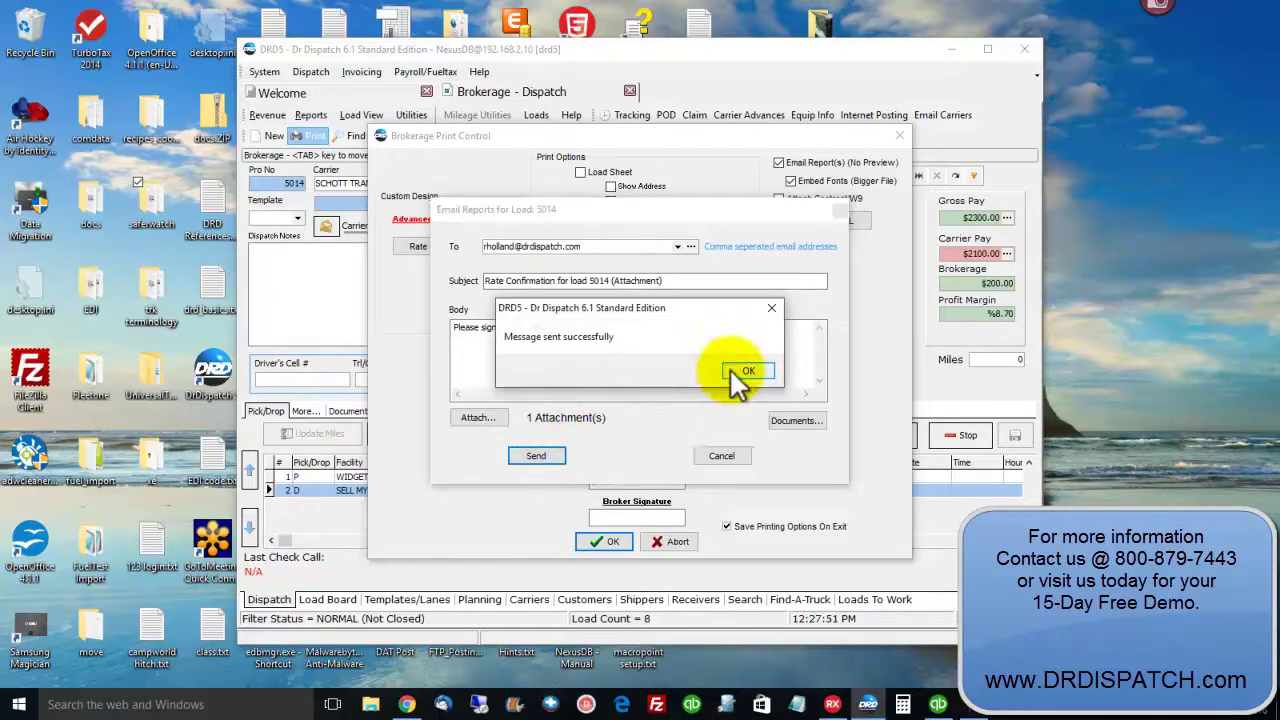
click(740, 372)
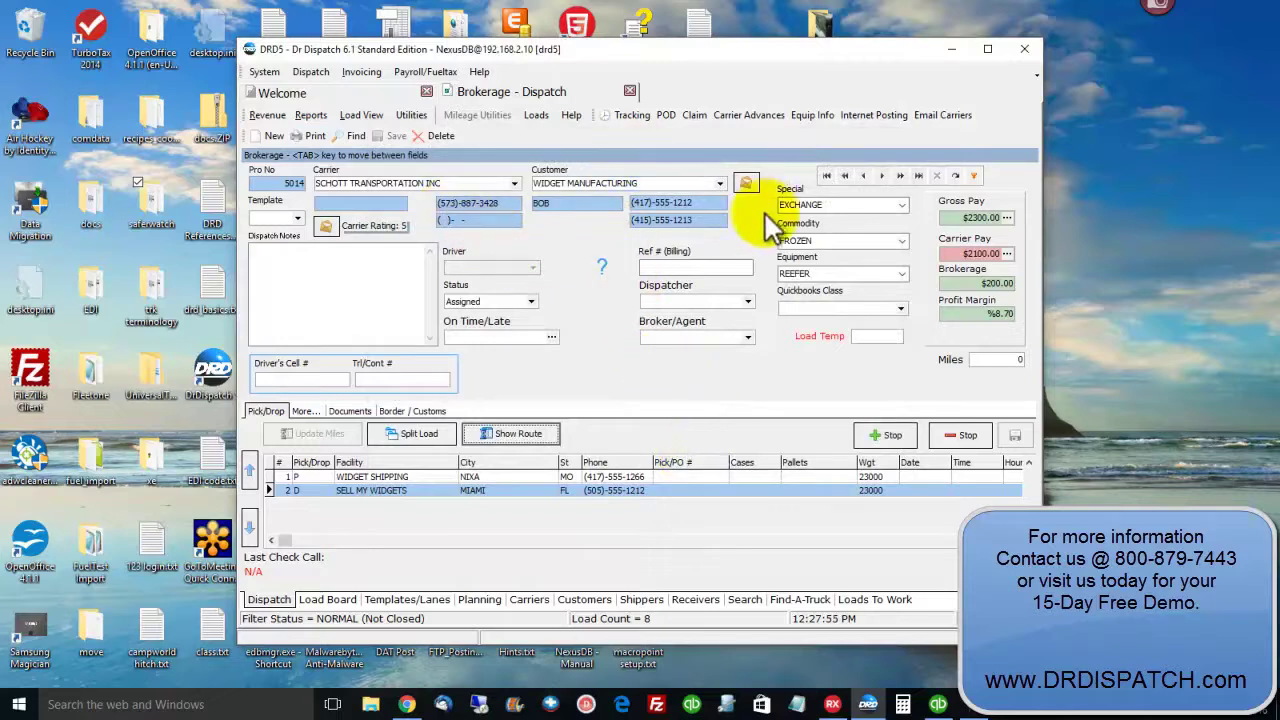
Close the current load's tracking window and find the load with pro number 5008.
click(627, 122)
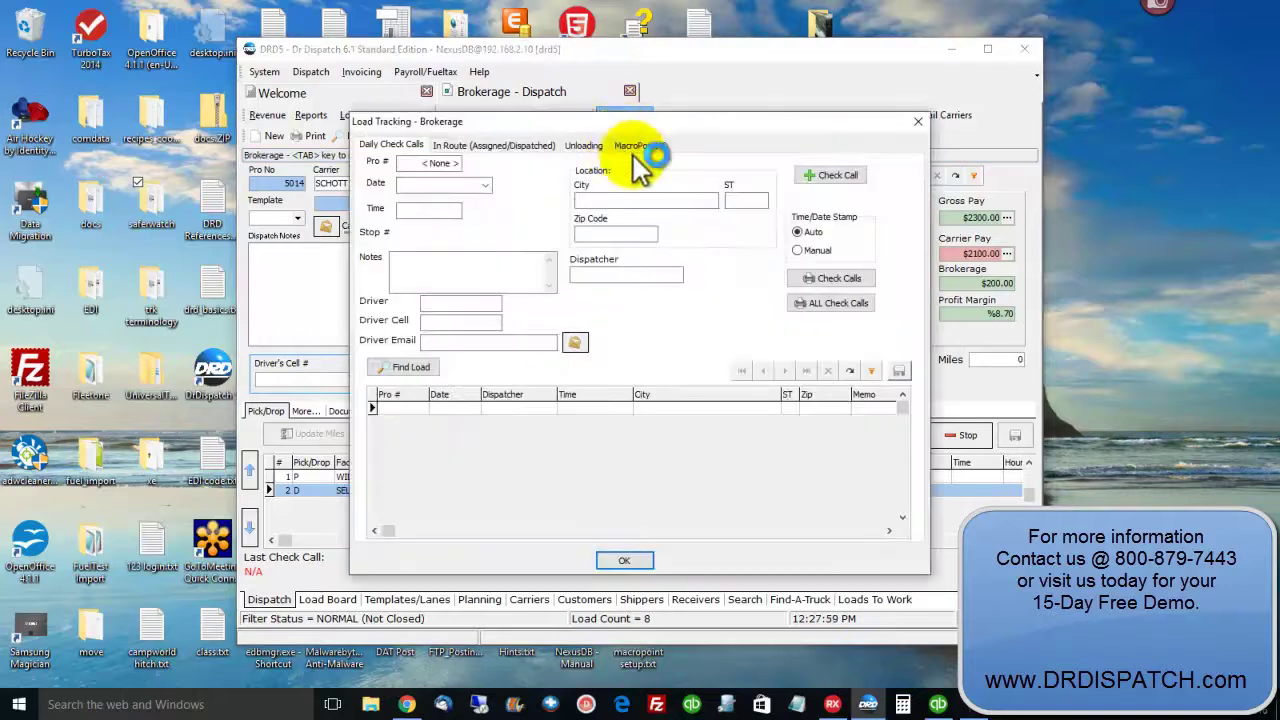
click(612, 561)
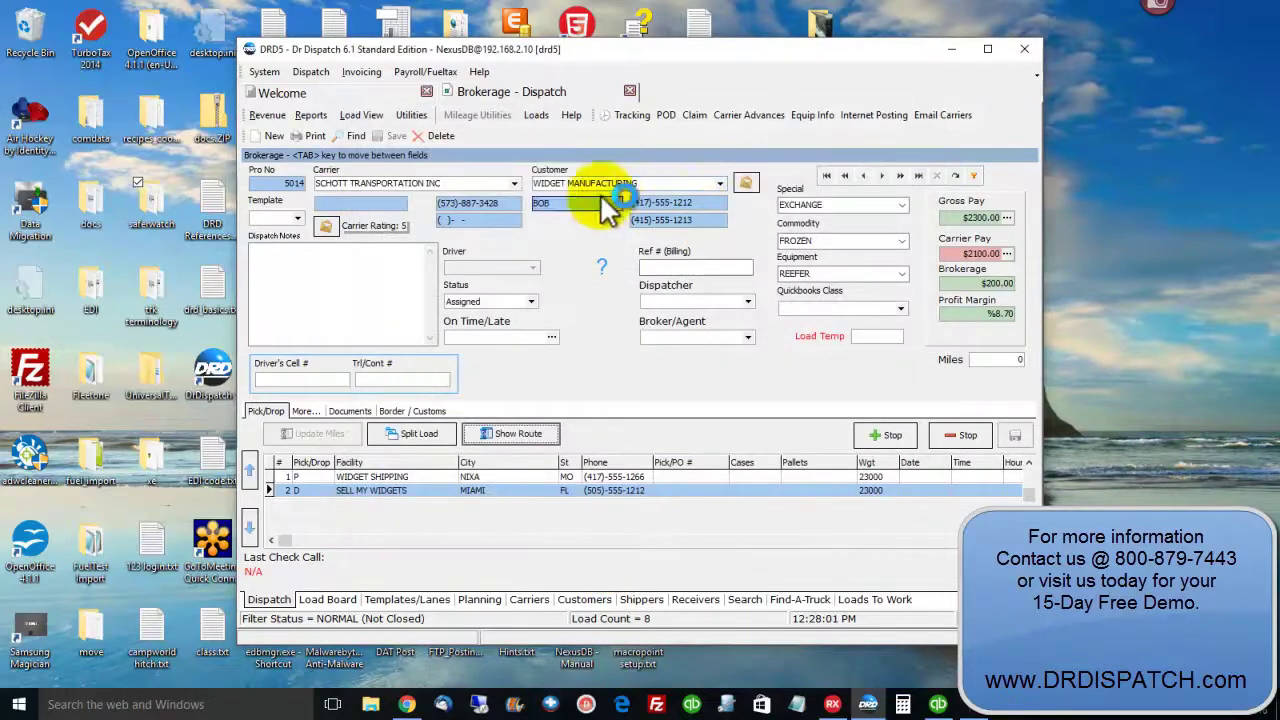
click(352, 136)
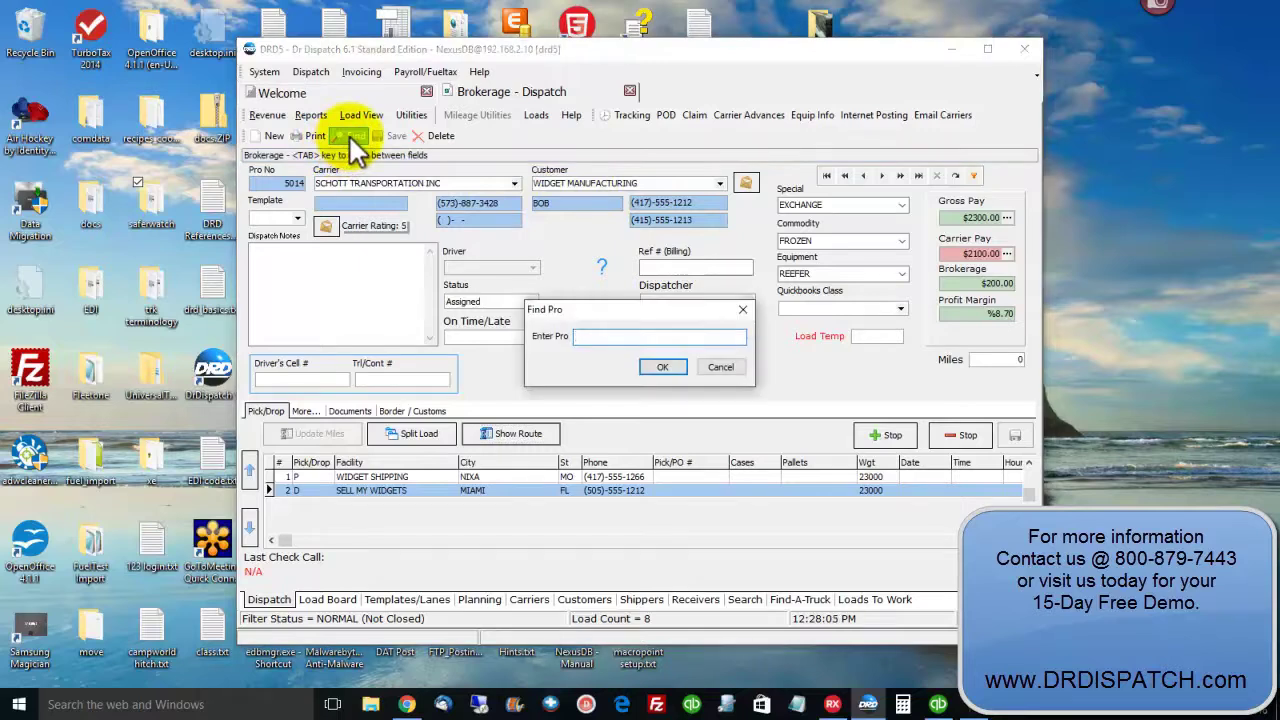
text(5003)
key(Return)
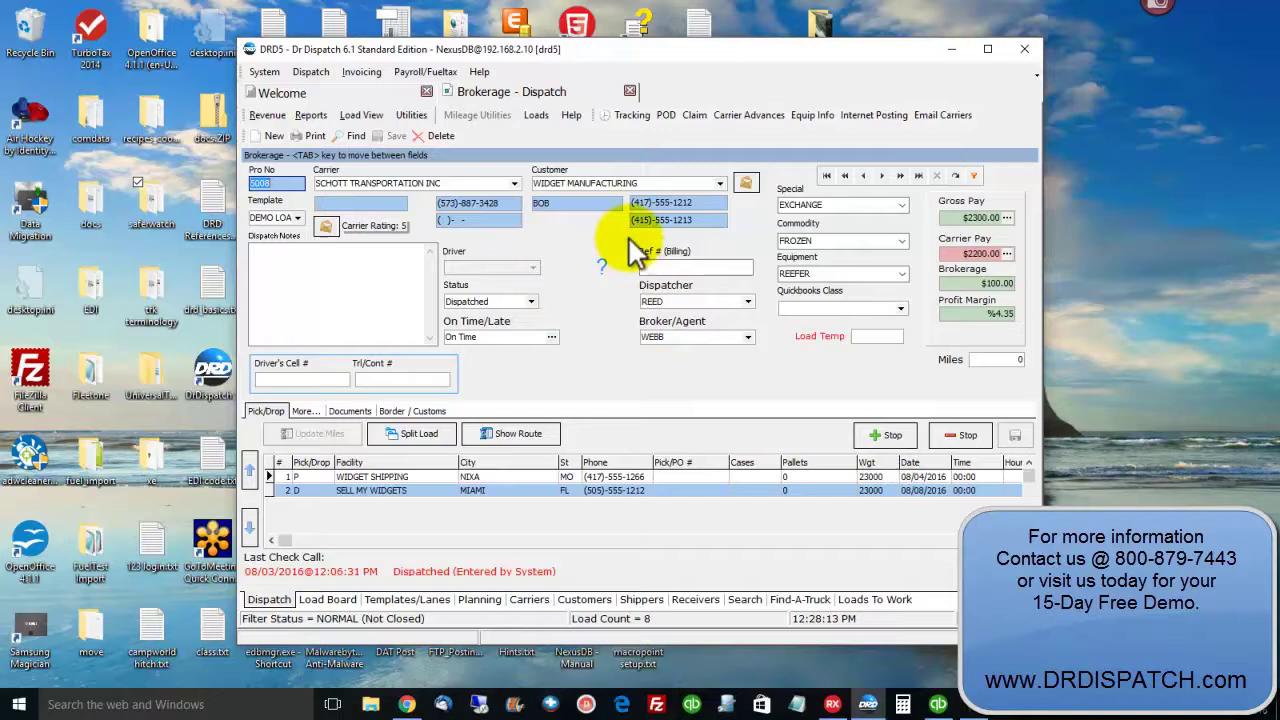
Enter the driver's cell phone number in the load's MacroPoint tracking setup, checking the tracking duration and update interval.
click(632, 116)
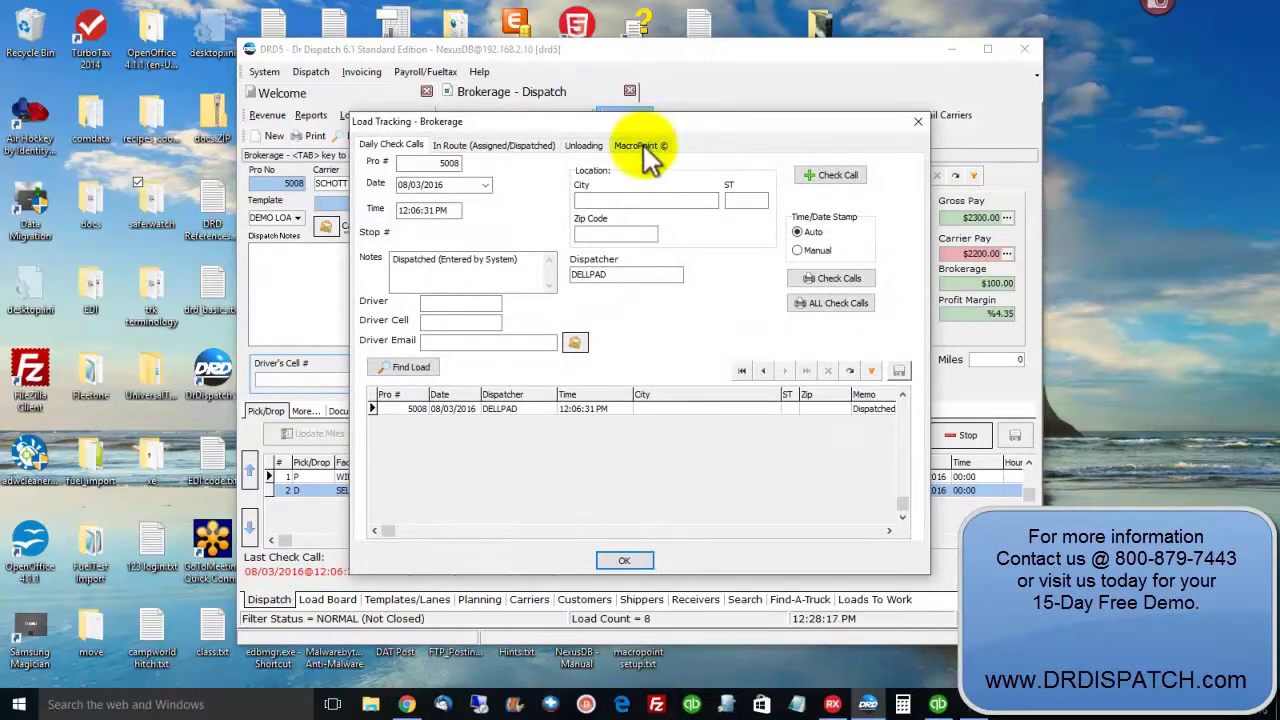
click(641, 146)
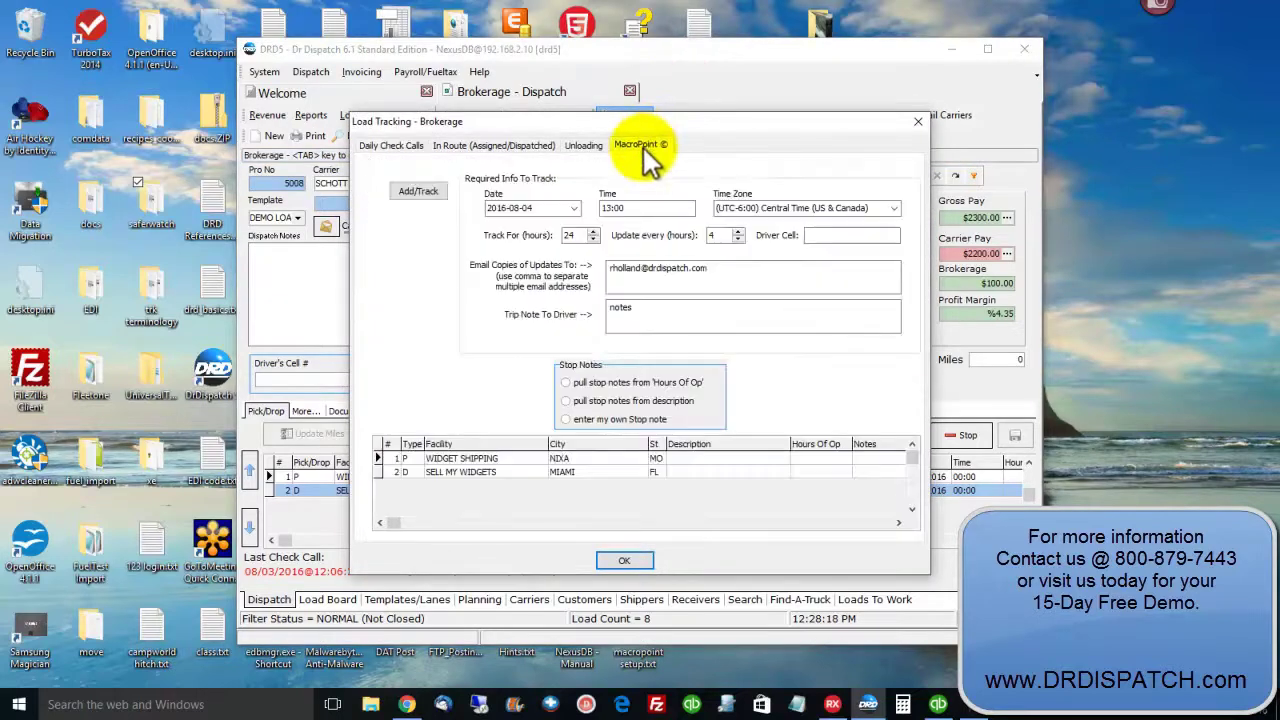
double_click(572, 235)
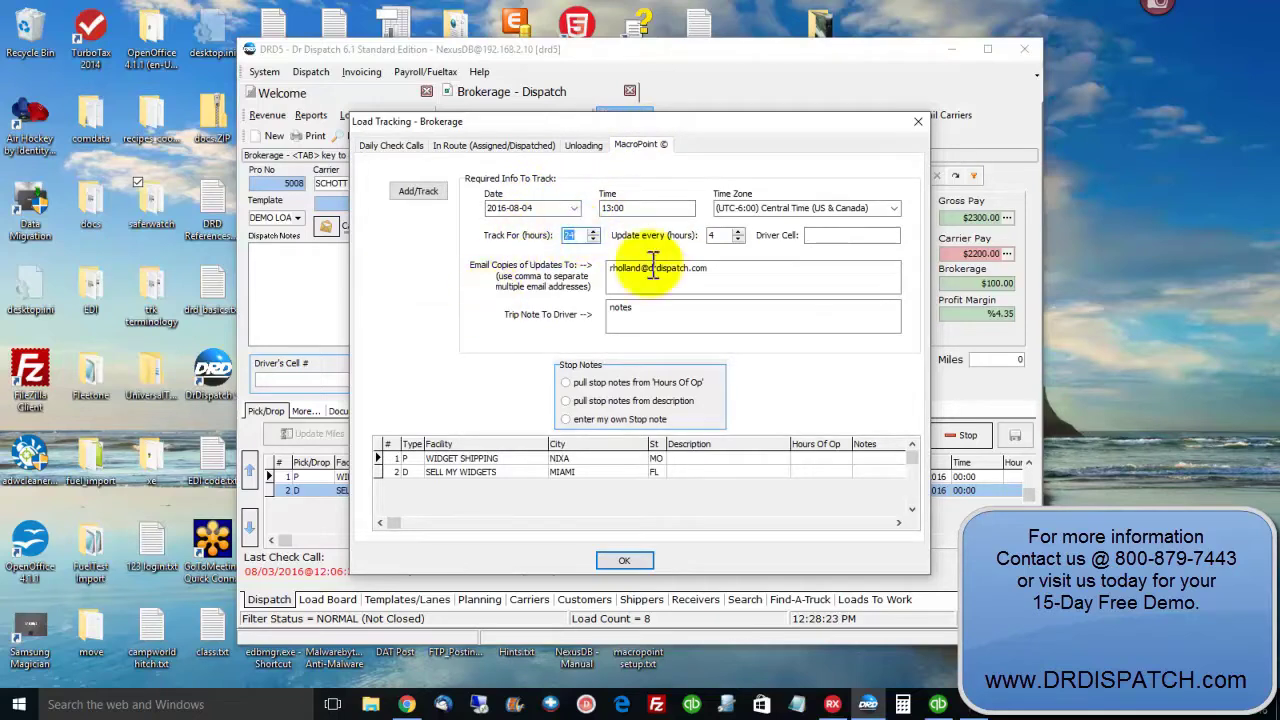
double_click(714, 233)
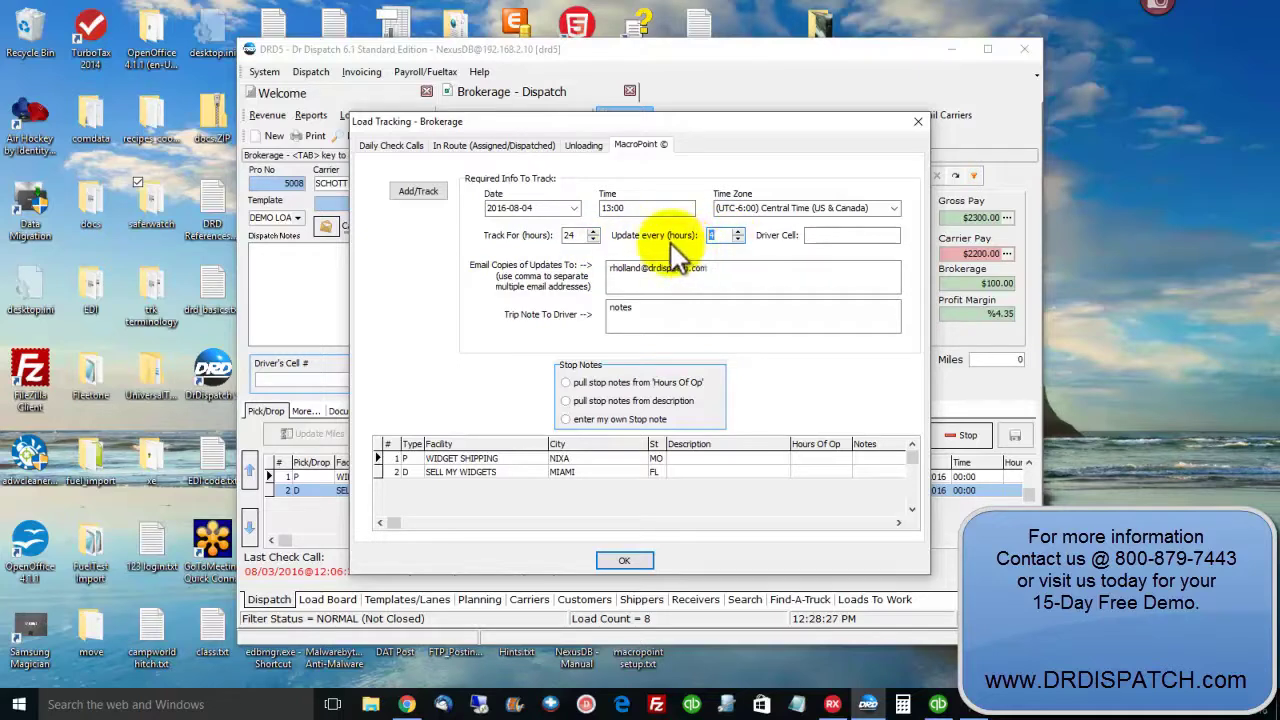
click(823, 238)
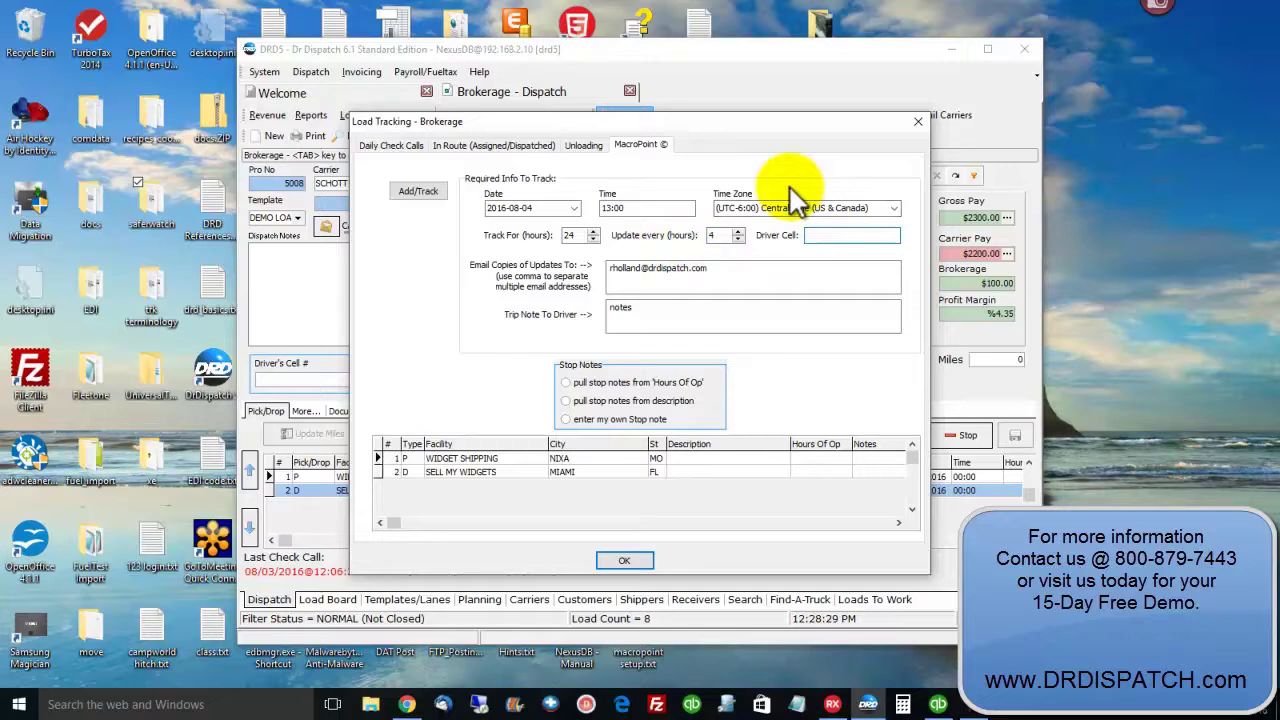
text(417)
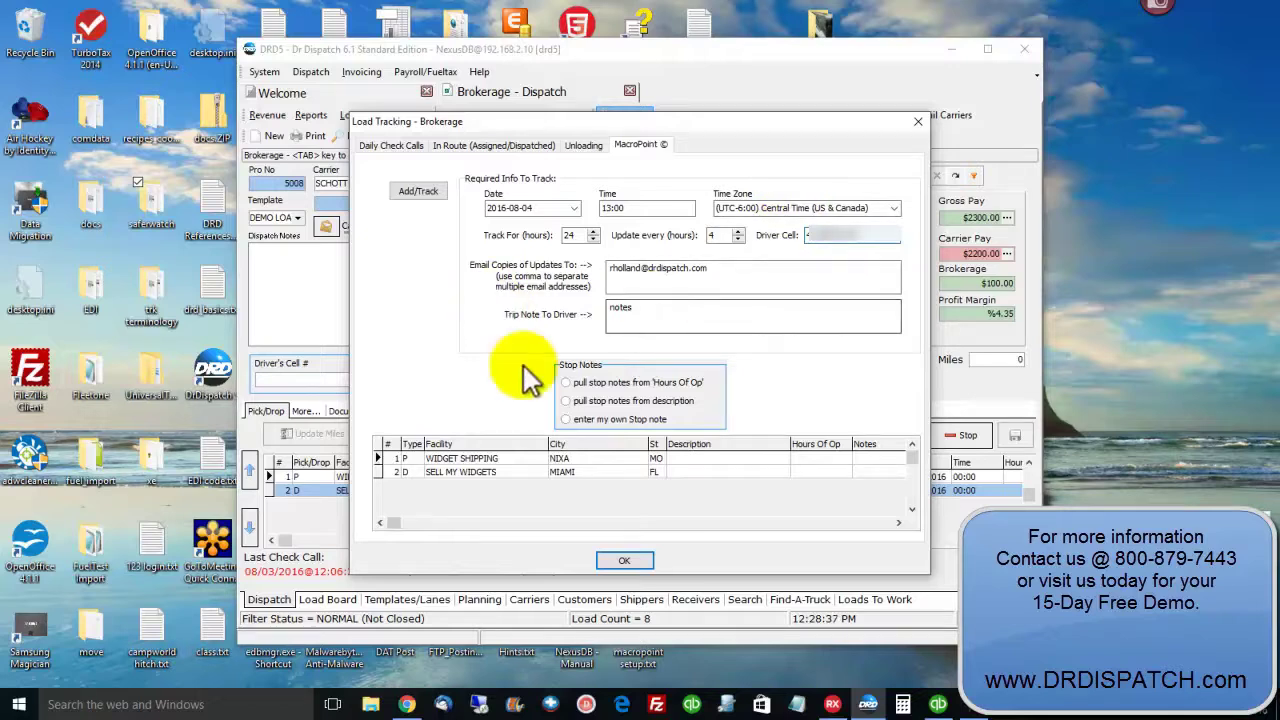
Check the trip note and update email recipient, and start MacroPoint tracking for the load.
drag(663, 317, 548, 322)
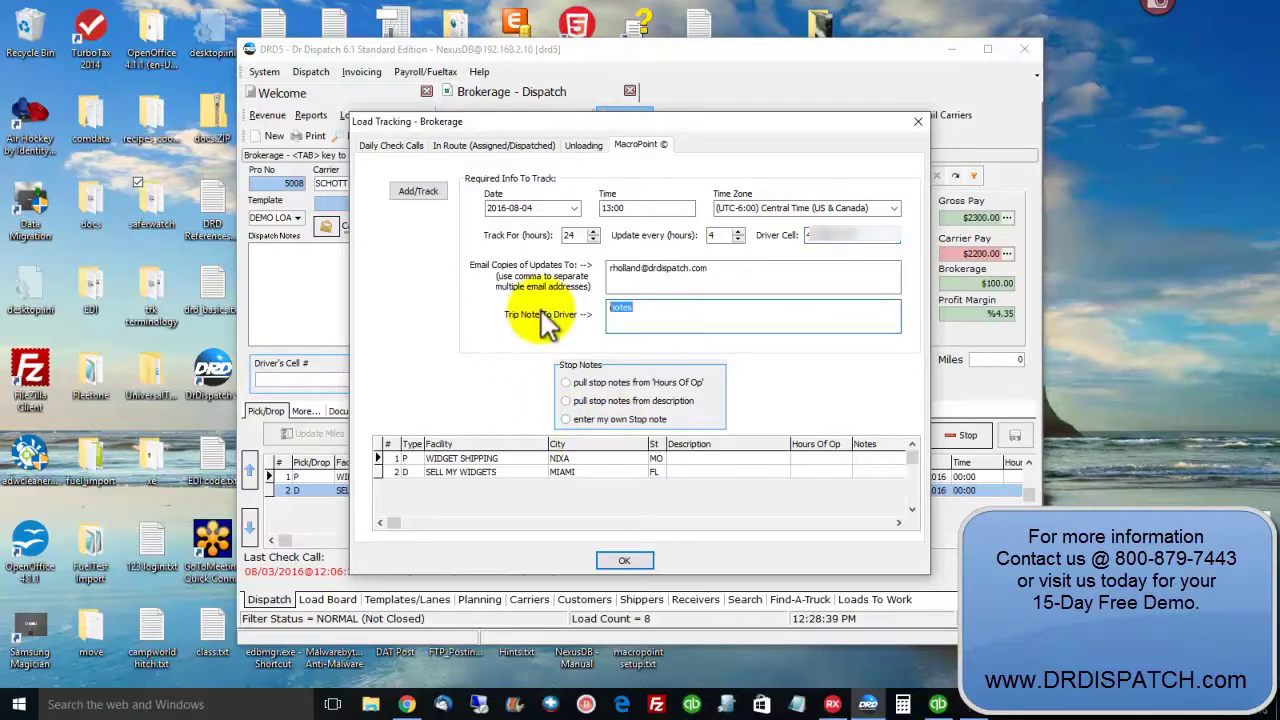
click(809, 277)
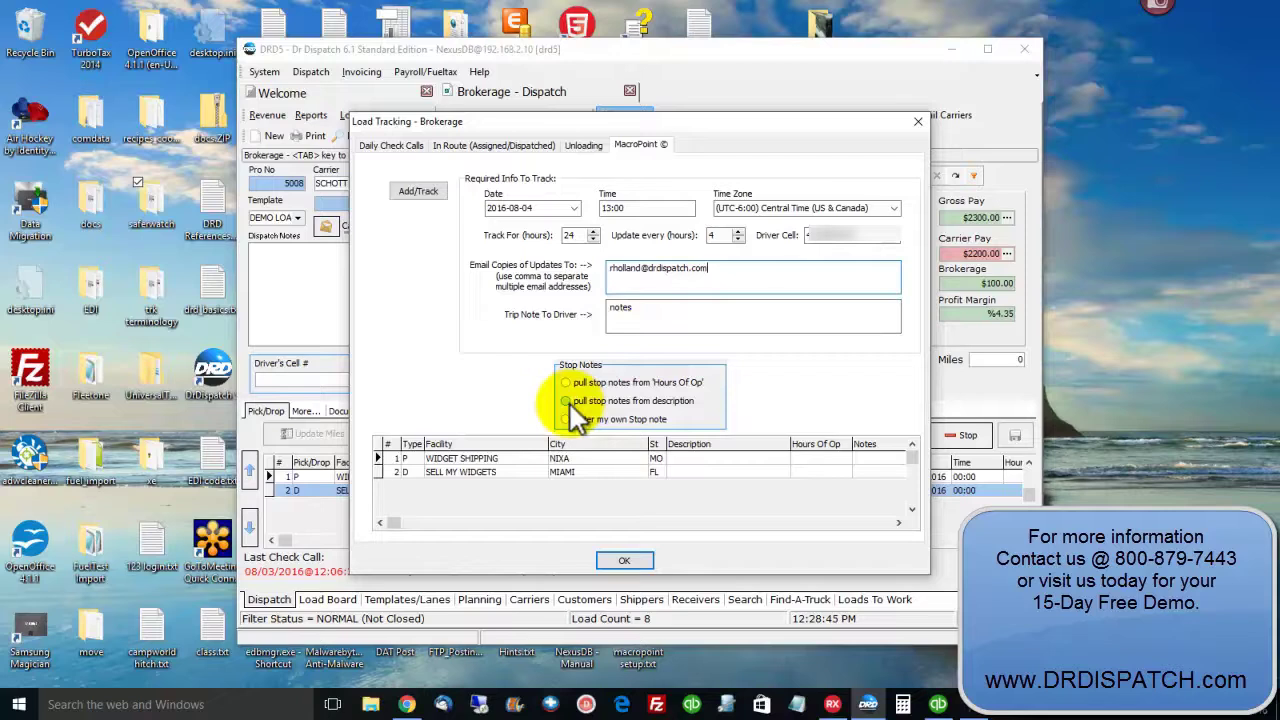
click(440, 199)
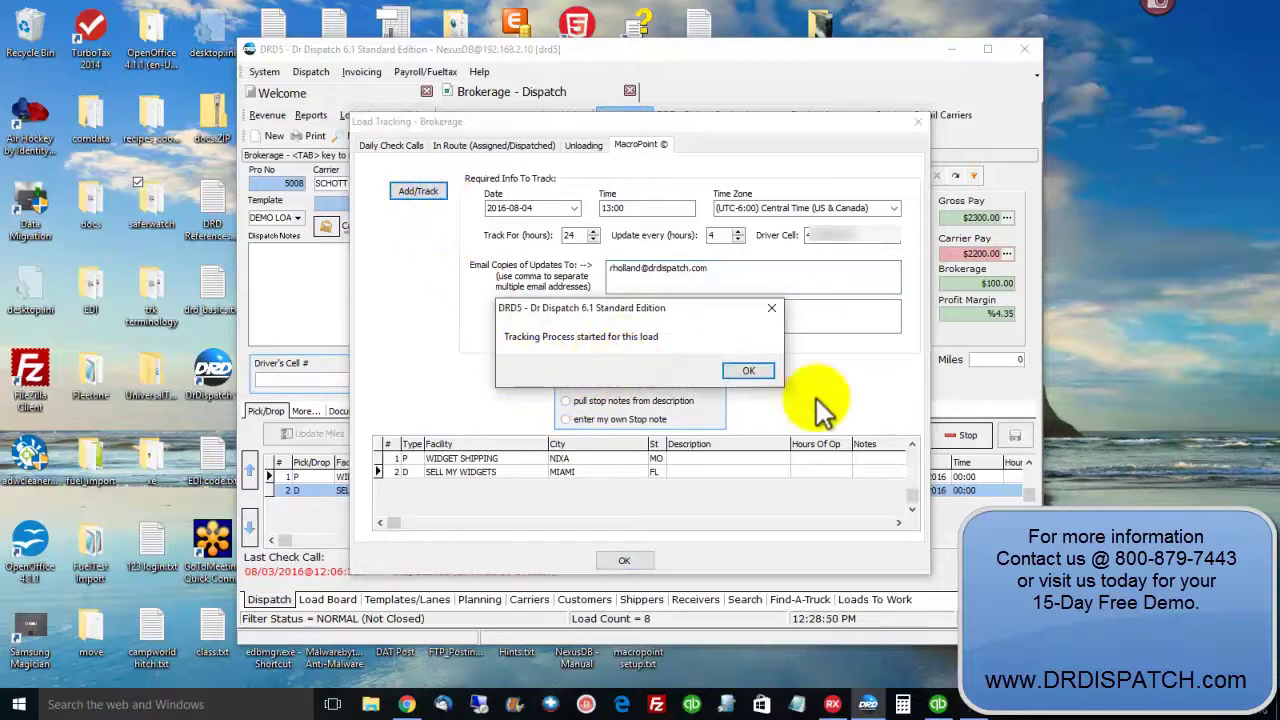
click(753, 373)
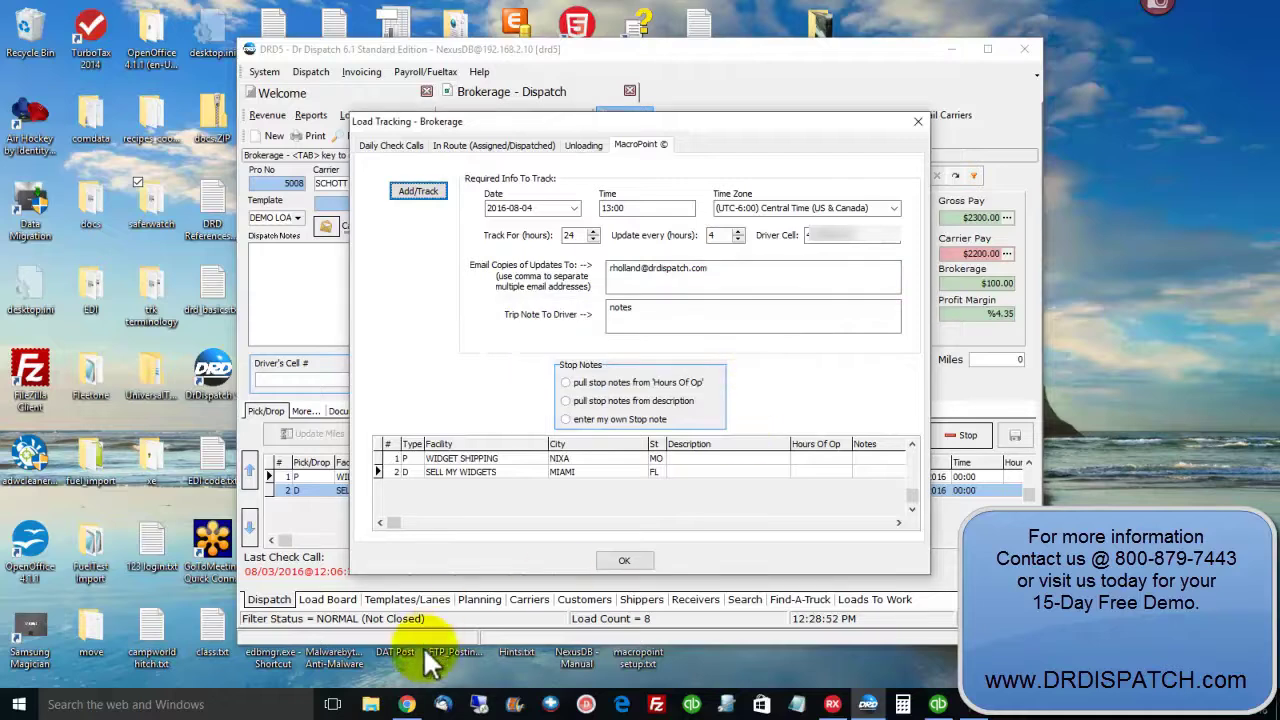
click(624, 560)
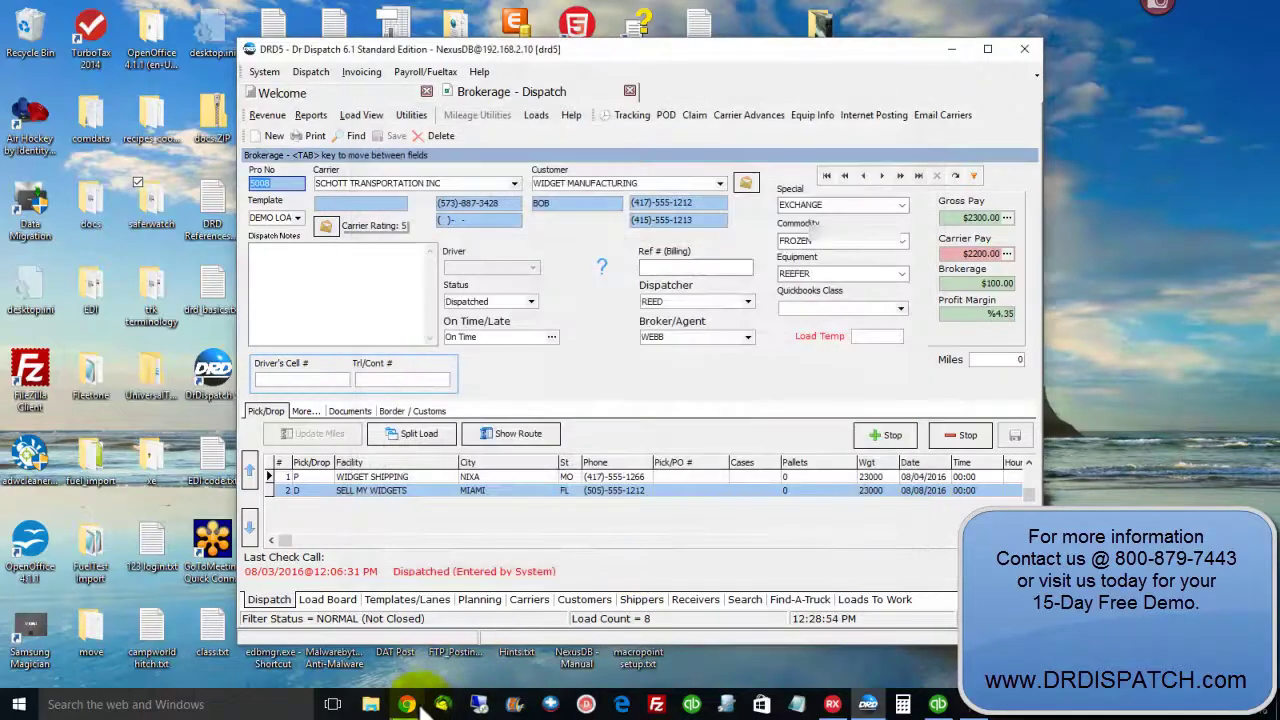
Switch to MacroPoint Lite in the browser, refresh the tracking sessions, and examine the newest session for load 5008 and its trip sheet.
click(407, 704)
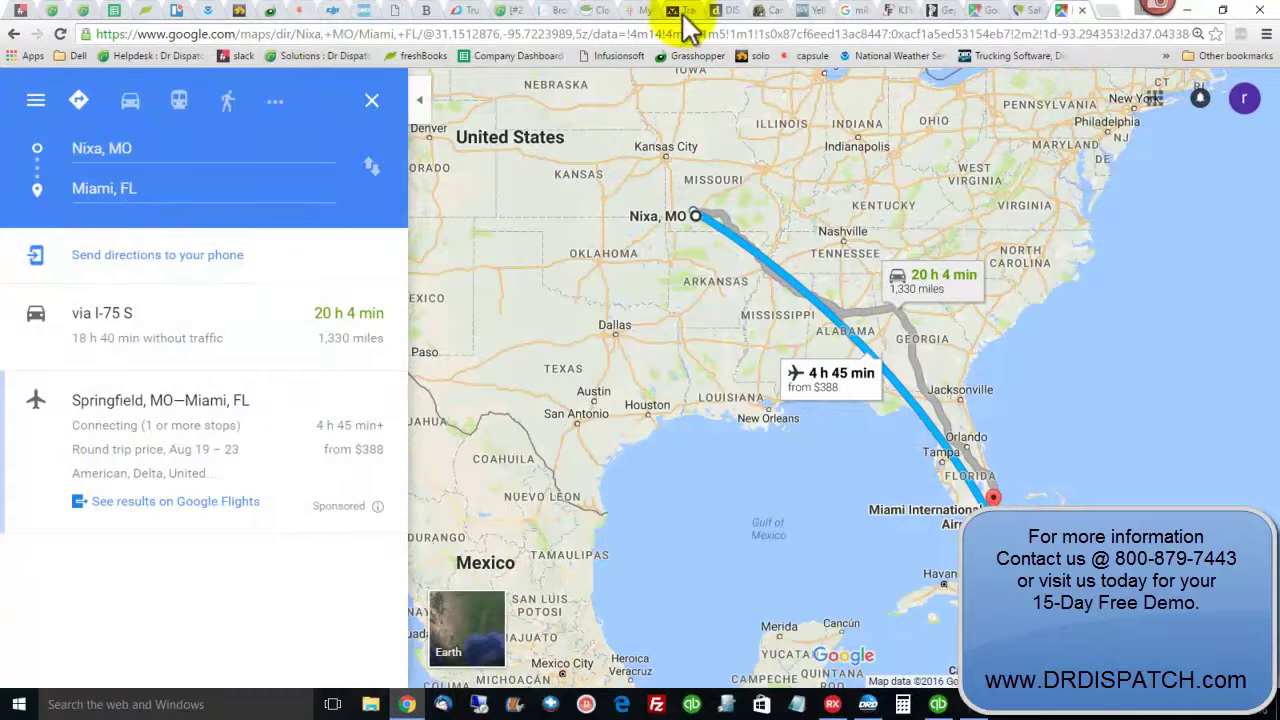
click(684, 14)
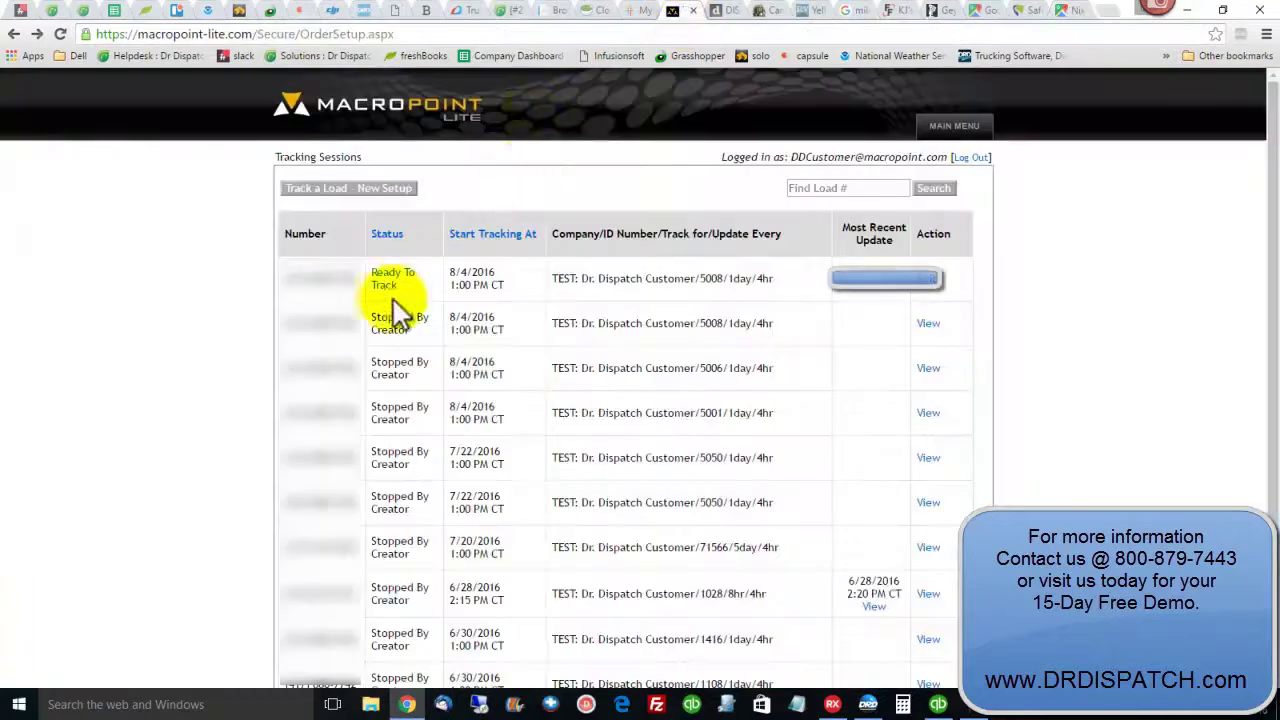
click(61, 35)
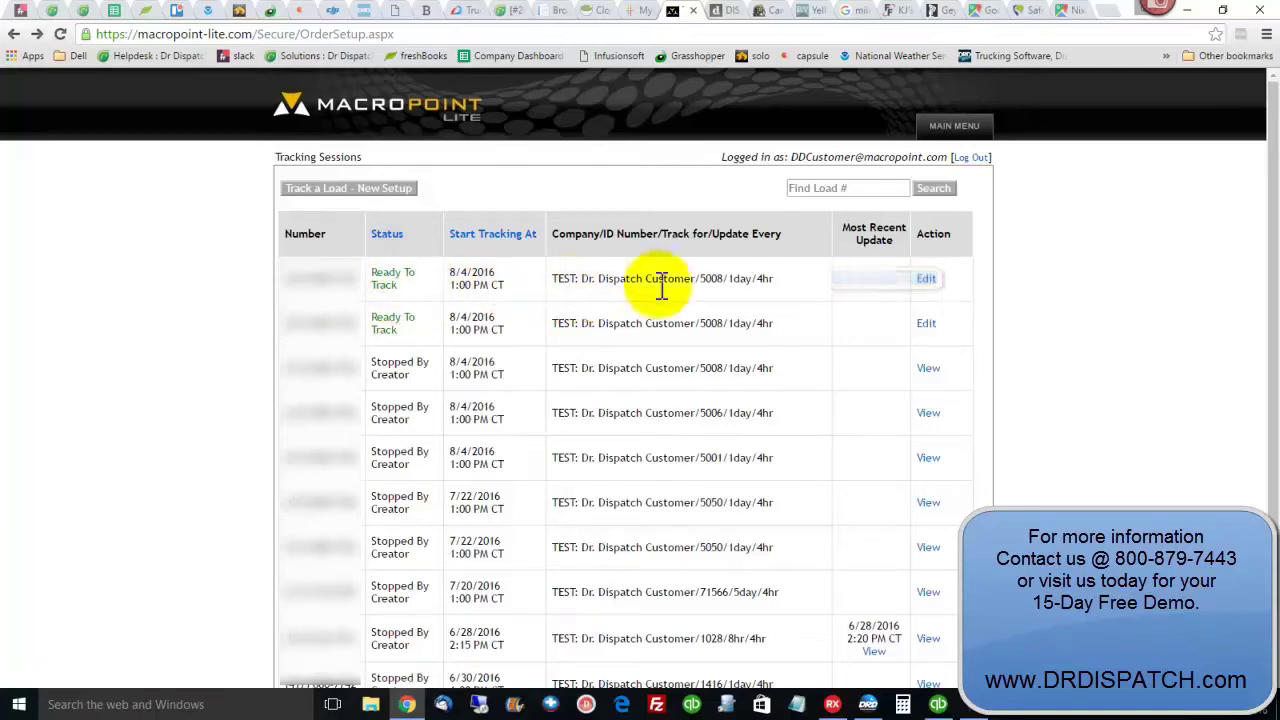
click(926, 280)
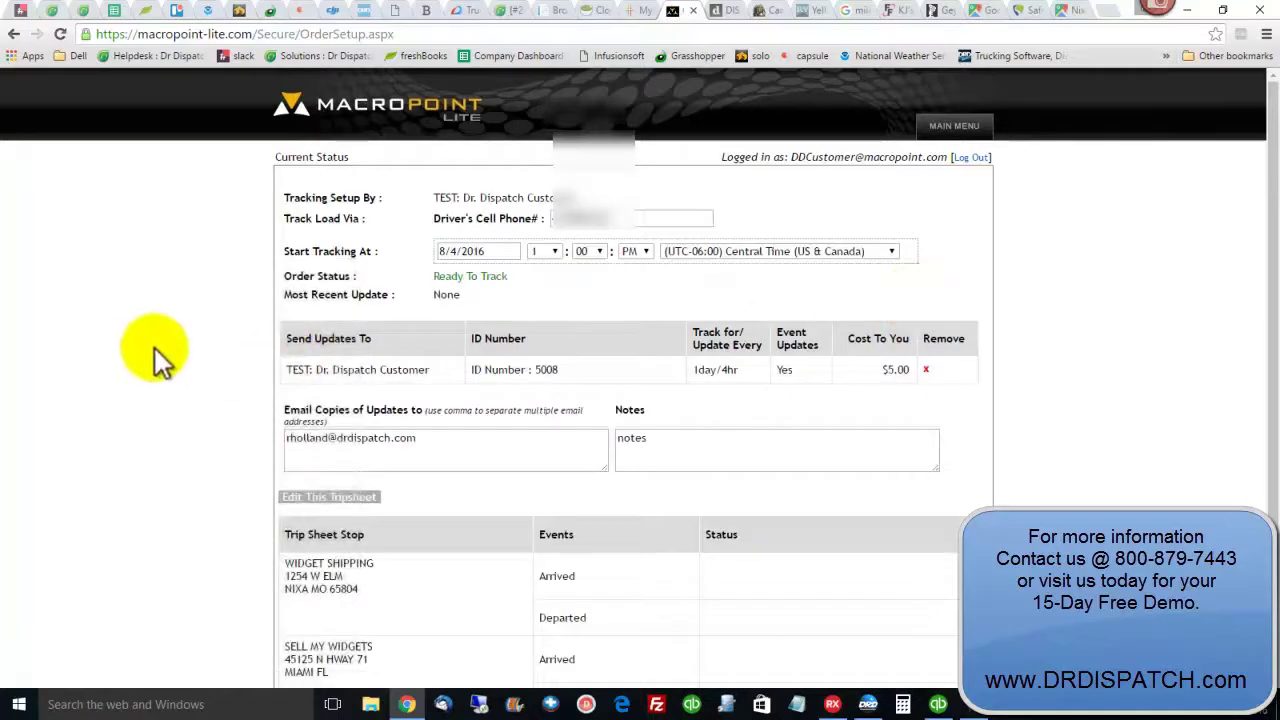
scroll(170, 357, down, 1)
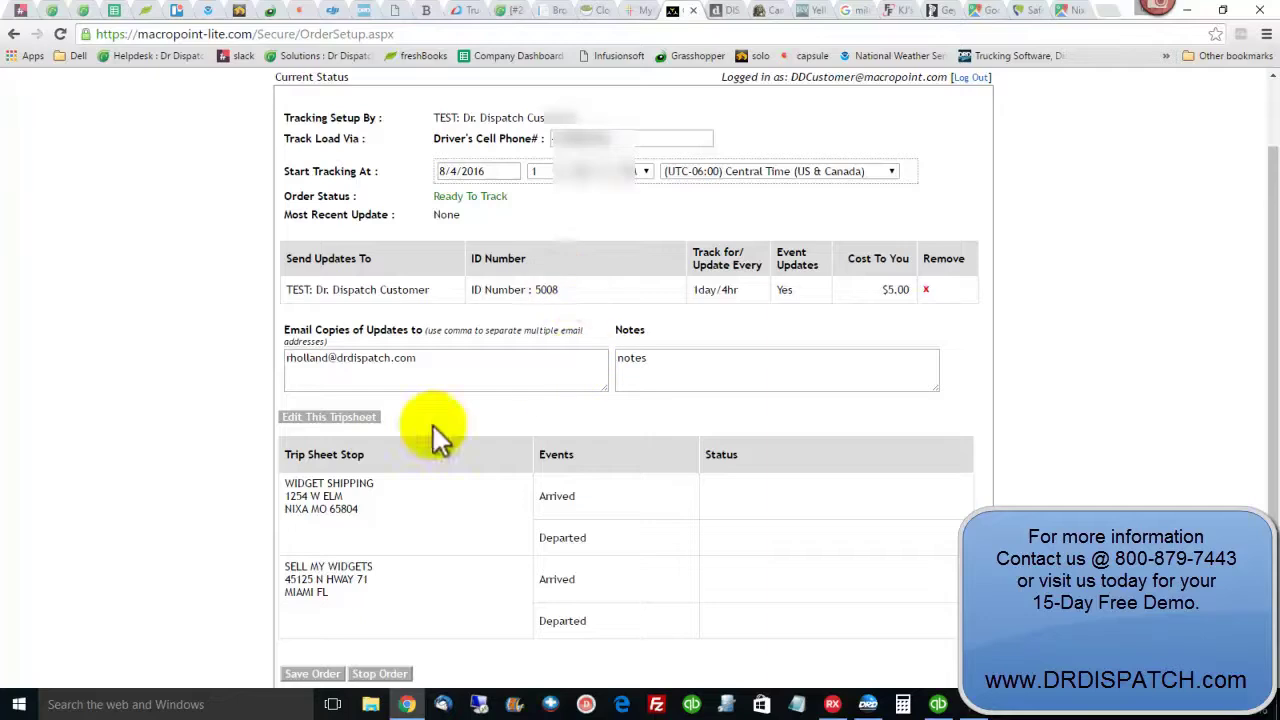
scroll(252, 429, down, 1)
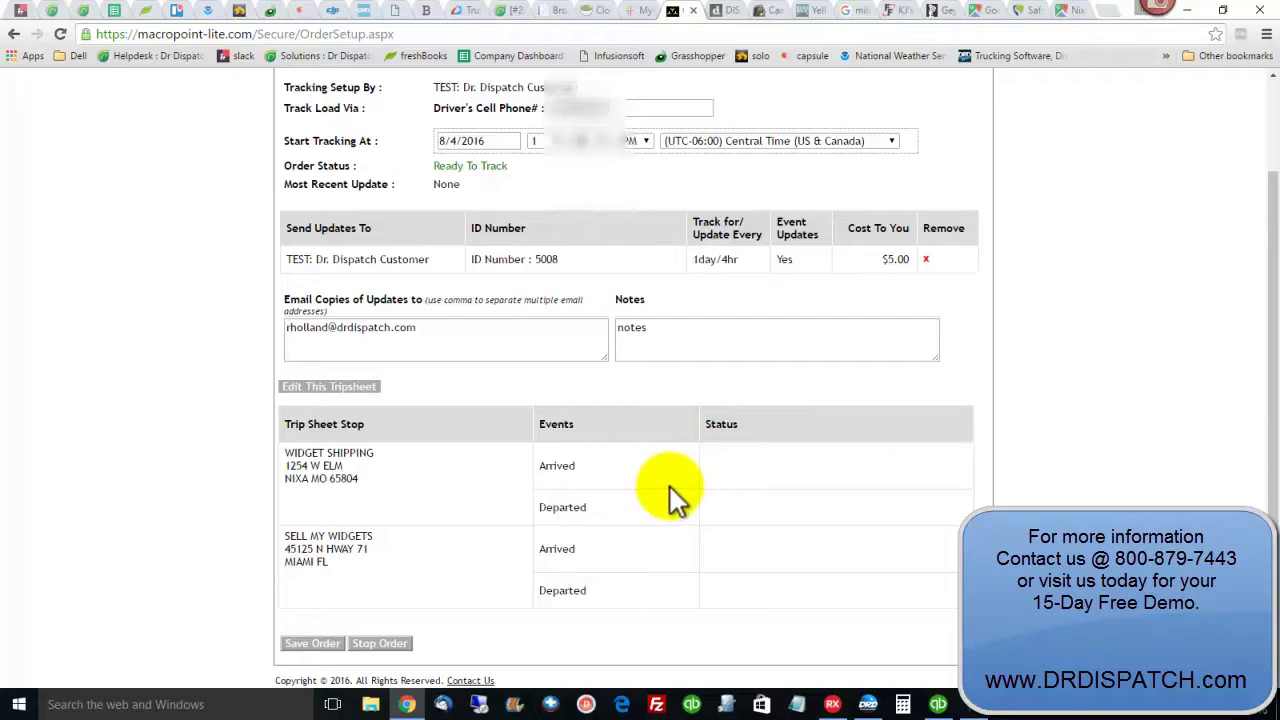
click(14, 35)
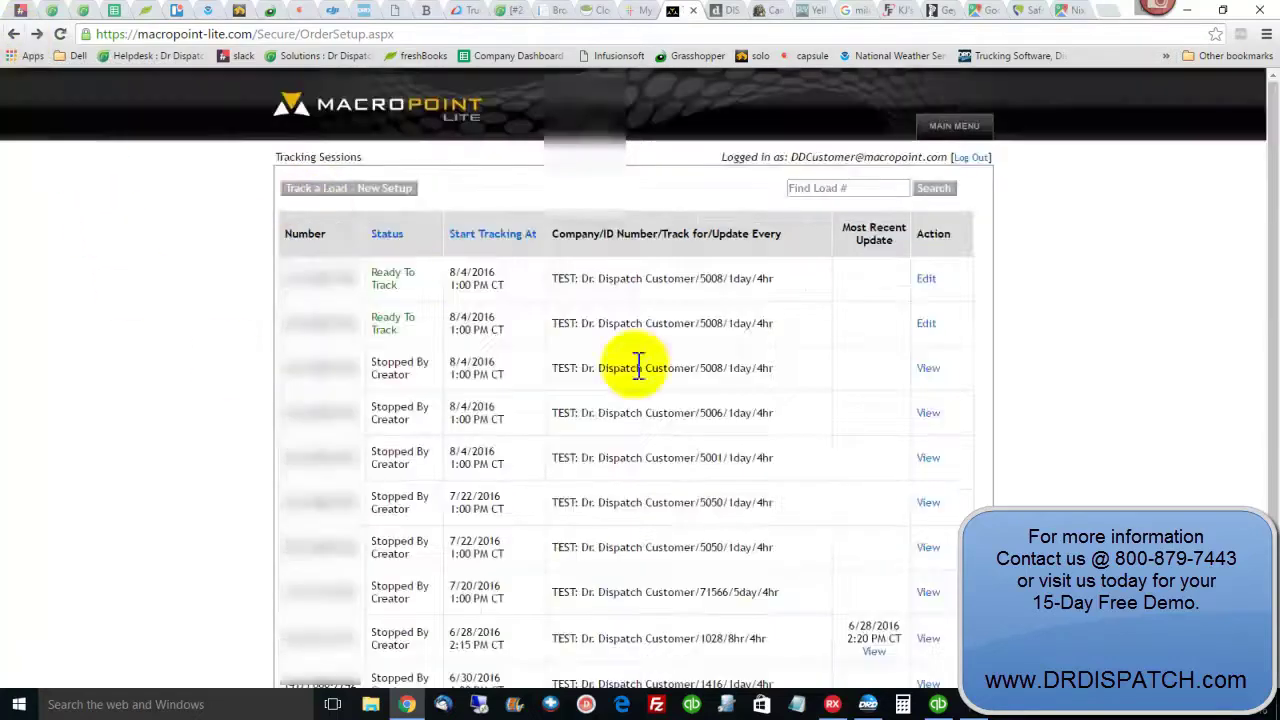
View the tracking session started 6/28/2016 at 2:15 PM, examining its location map, trip sheet stop events and location history.
click(926, 640)
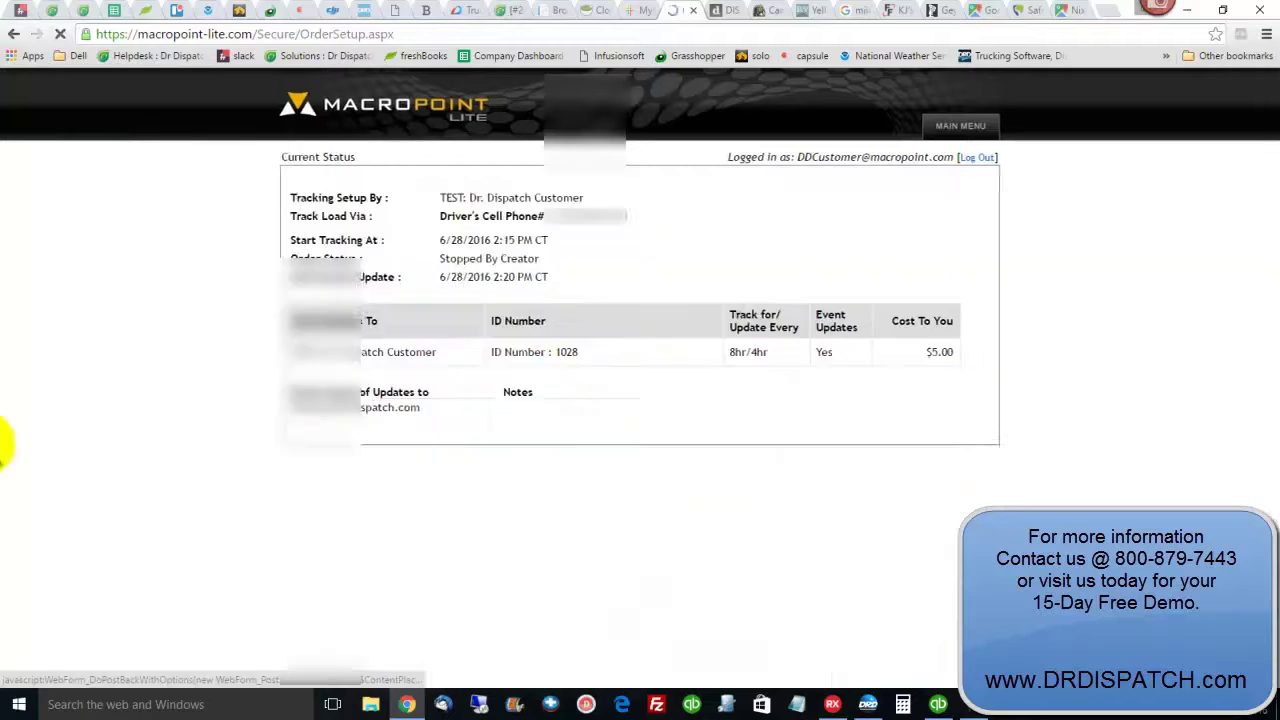
scroll(188, 438, down, 2)
scroll(188, 439, down, 2)
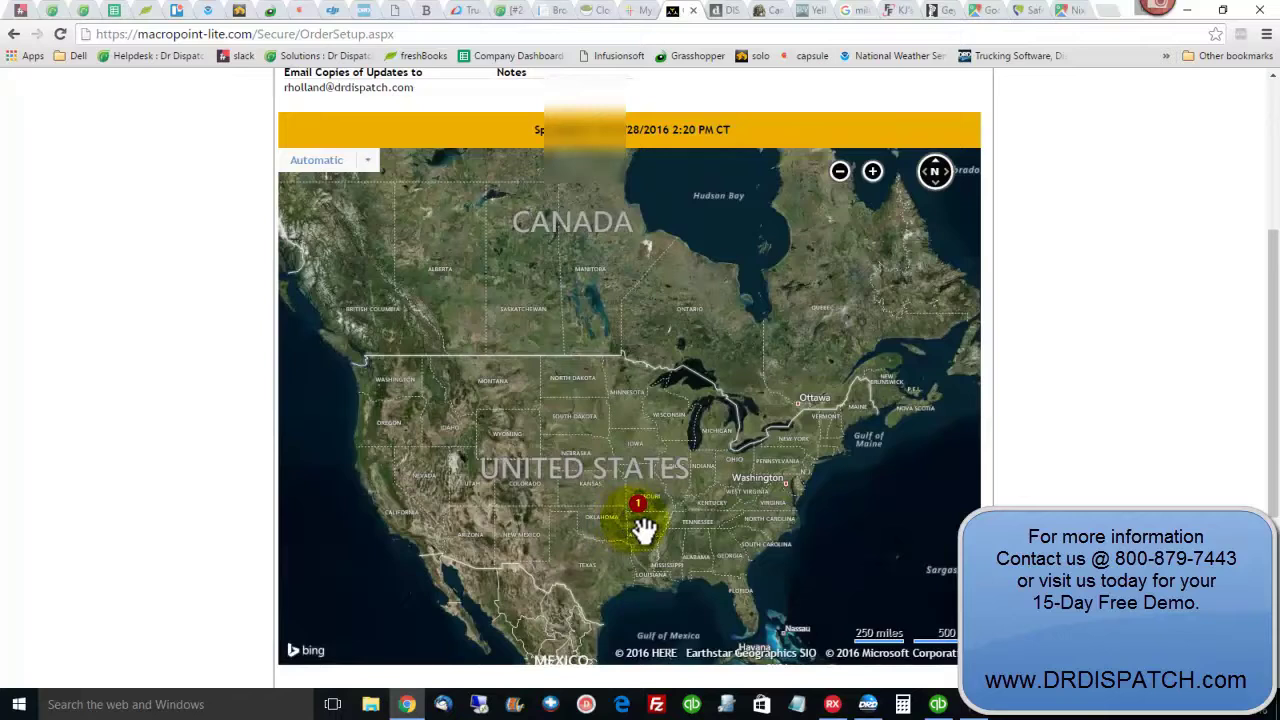
scroll(646, 529, up, 3)
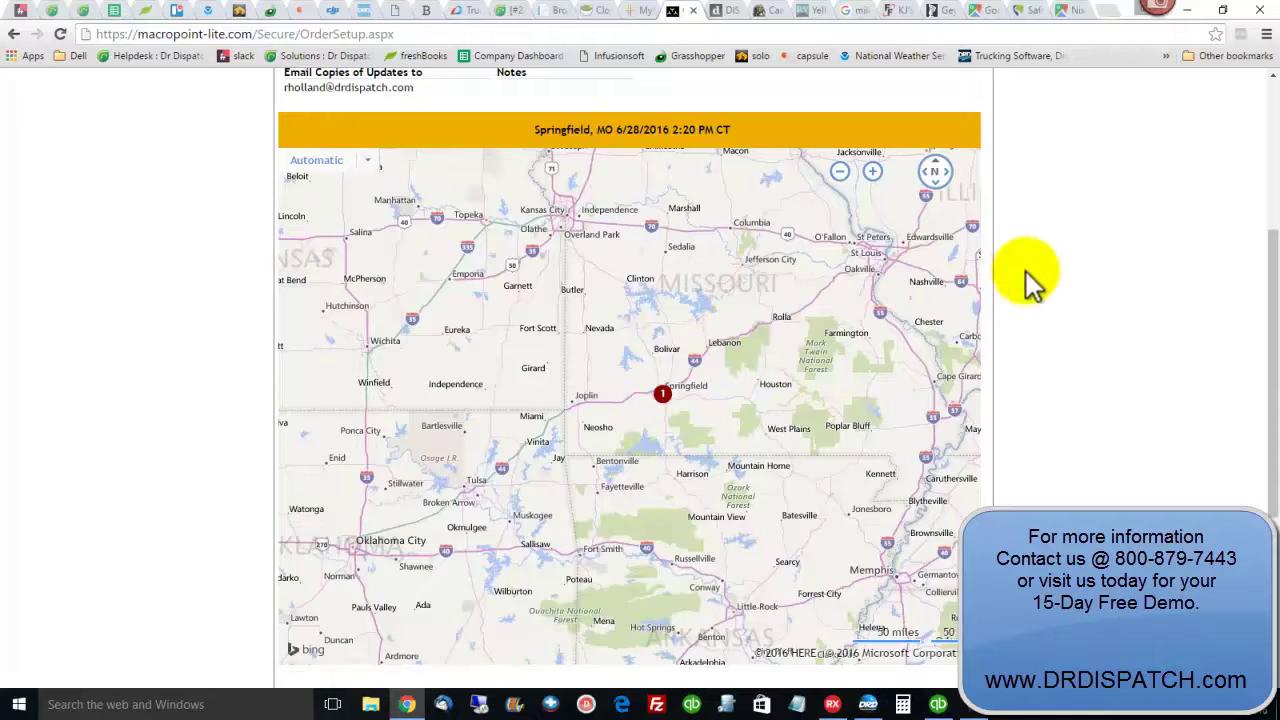
scroll(1028, 290, down, 3)
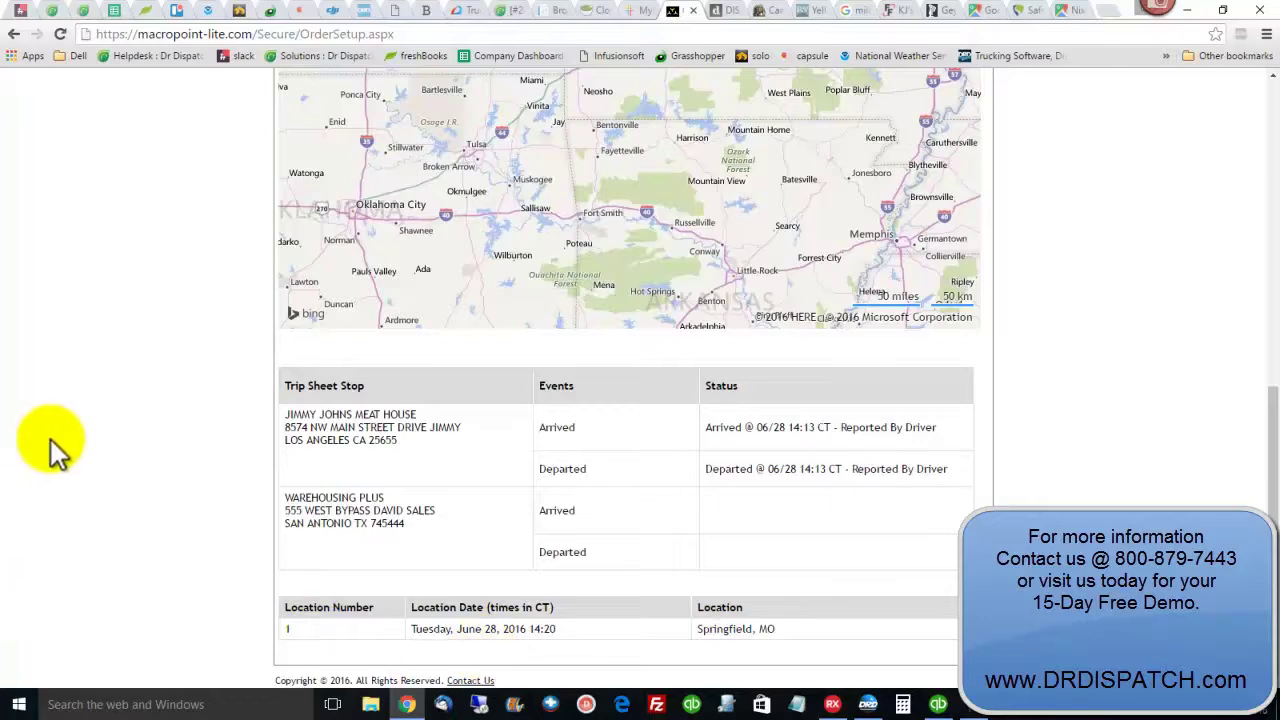
scroll(51, 440, up, 2)
click(13, 34)
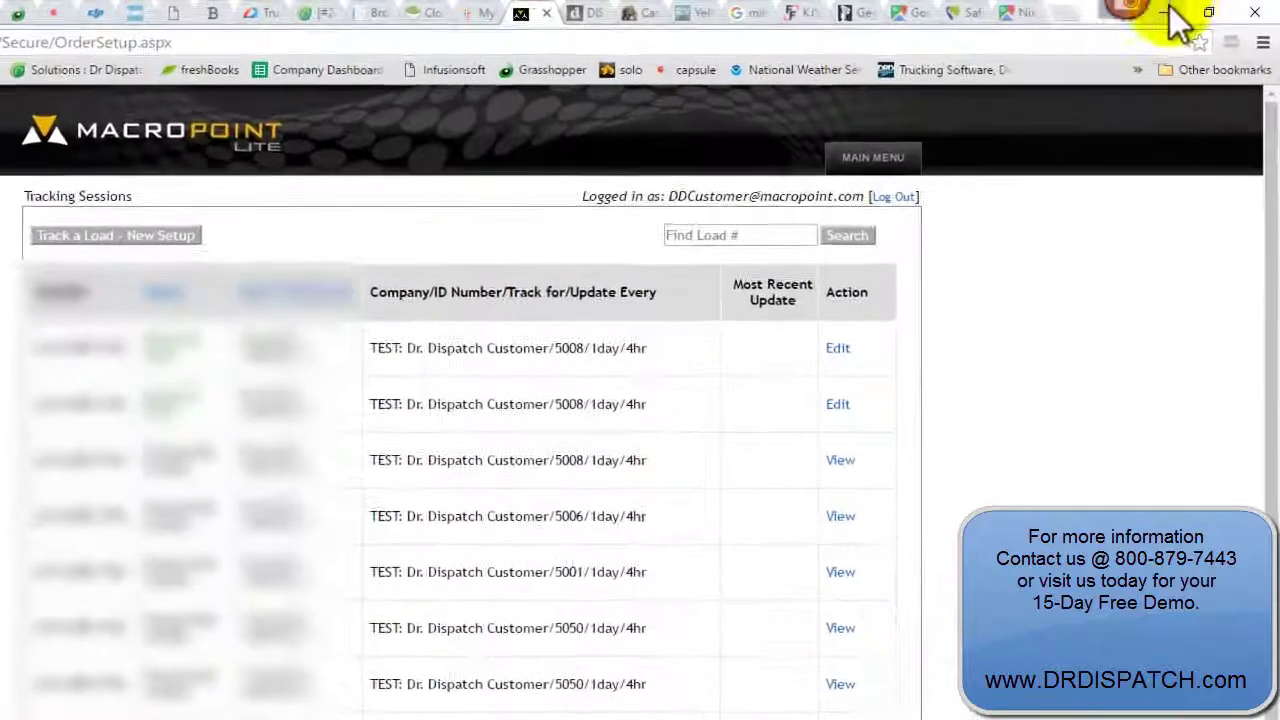
Return to Dr Dispatch and review the daily check calls in the load's tracking window.
click(1167, 12)
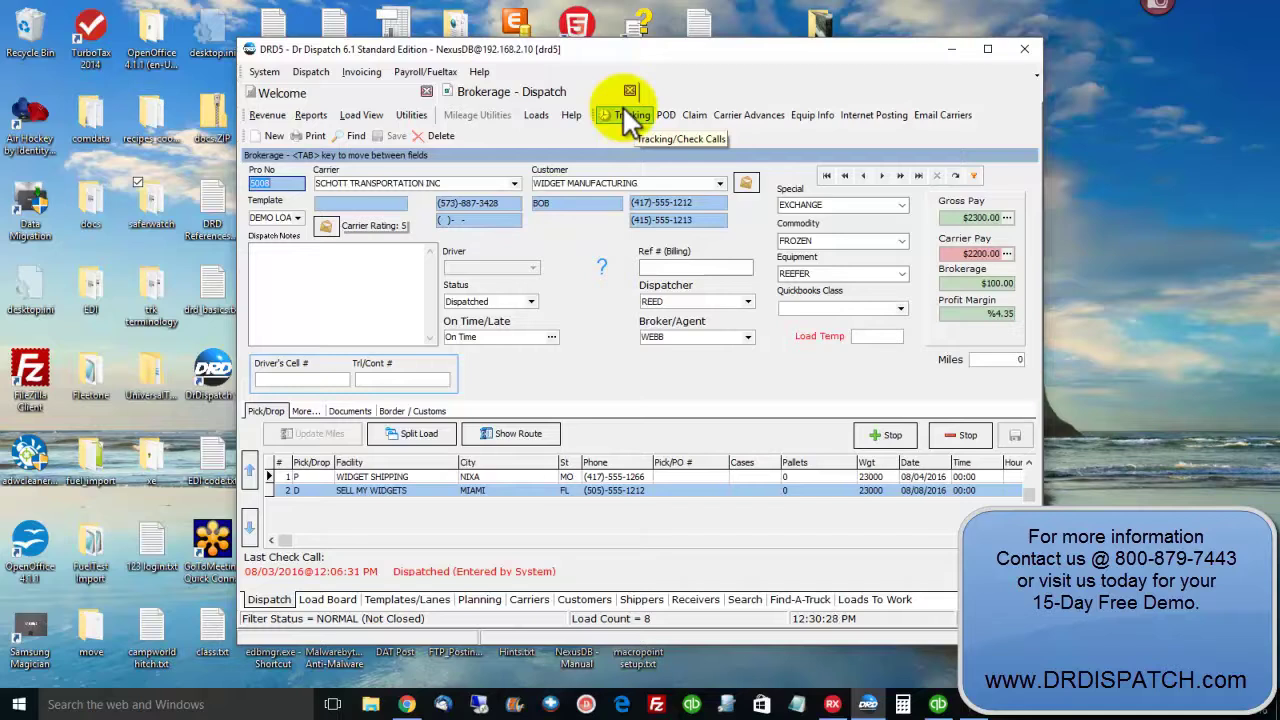
click(627, 117)
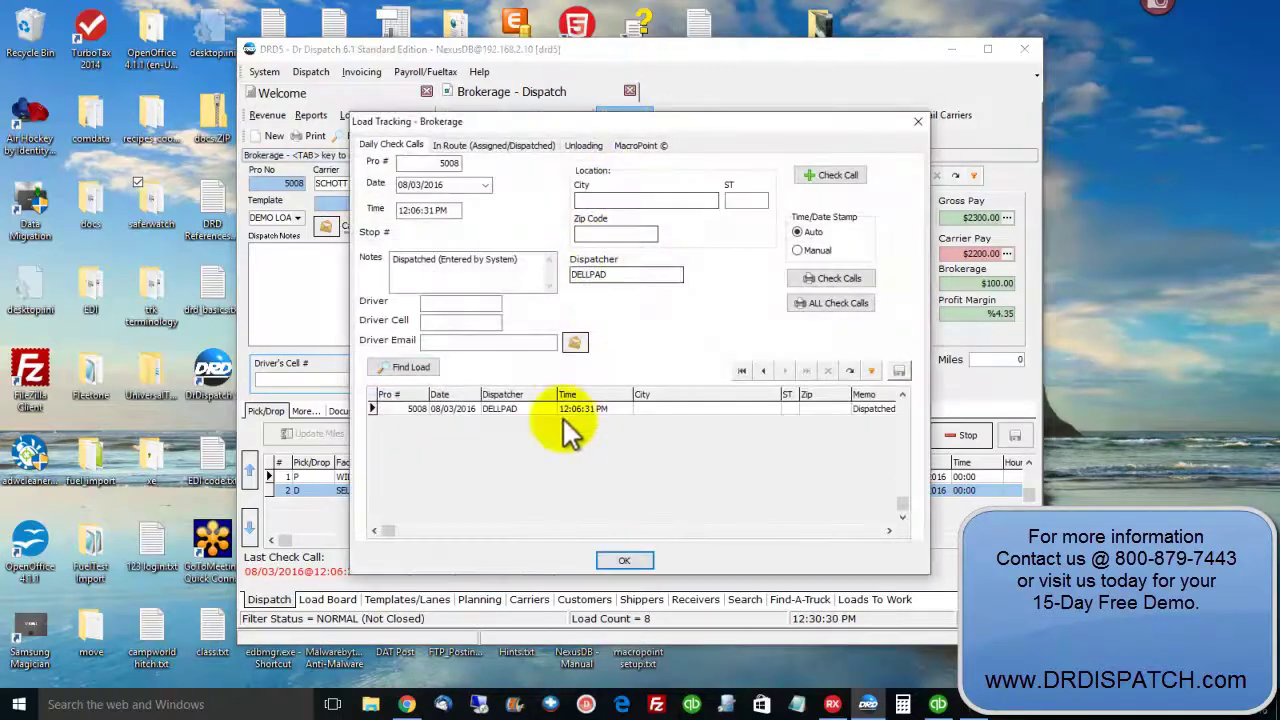
click(624, 560)
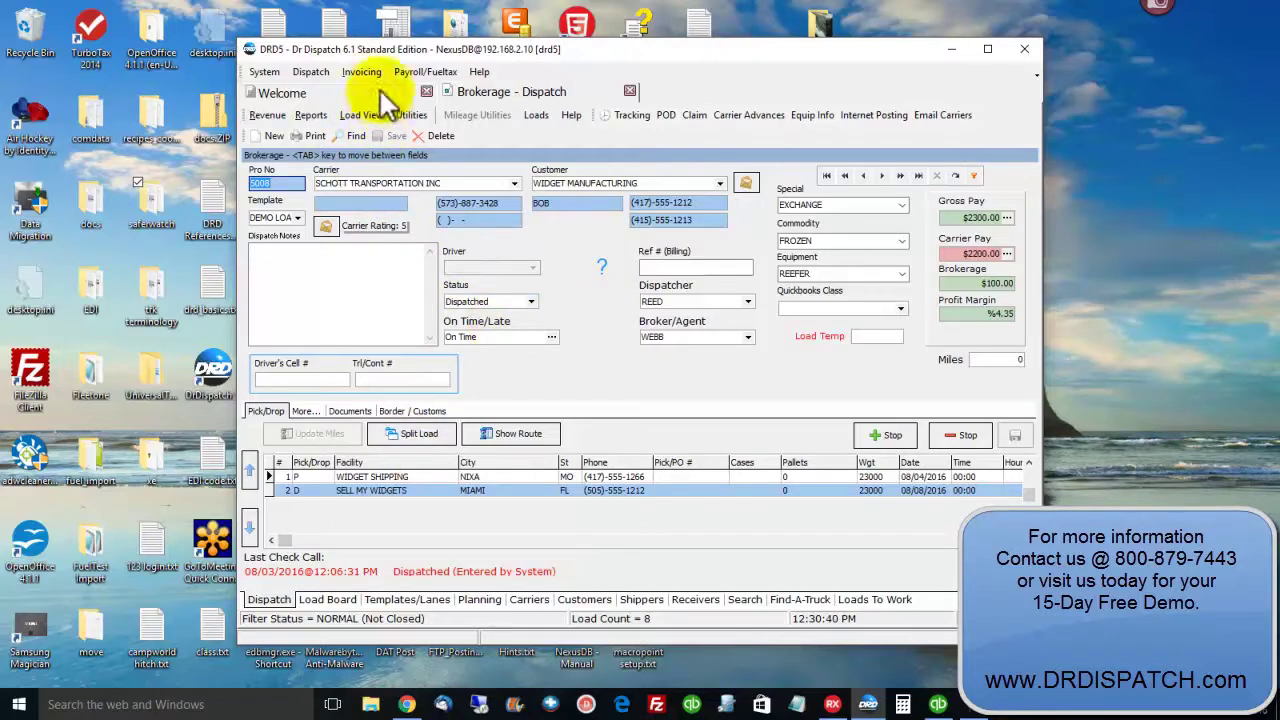
Set load 5008's status to Dispatched and acknowledge the entered check call.
click(531, 302)
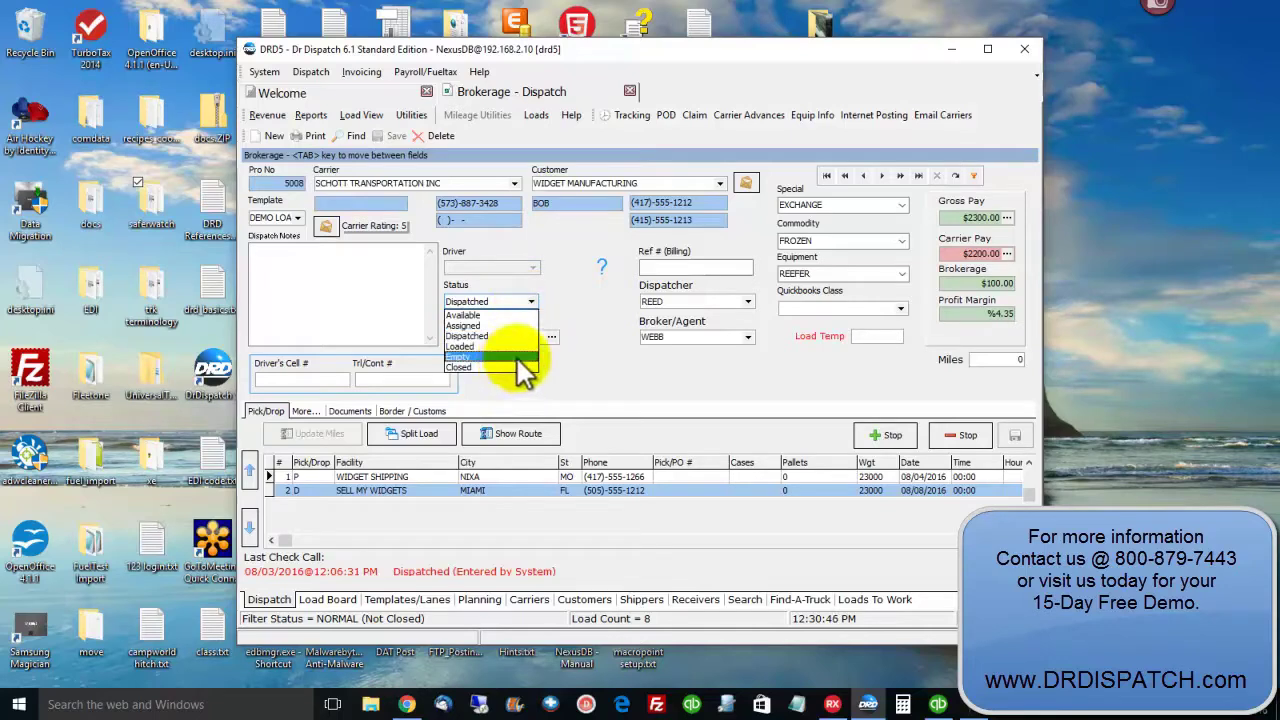
click(566, 303)
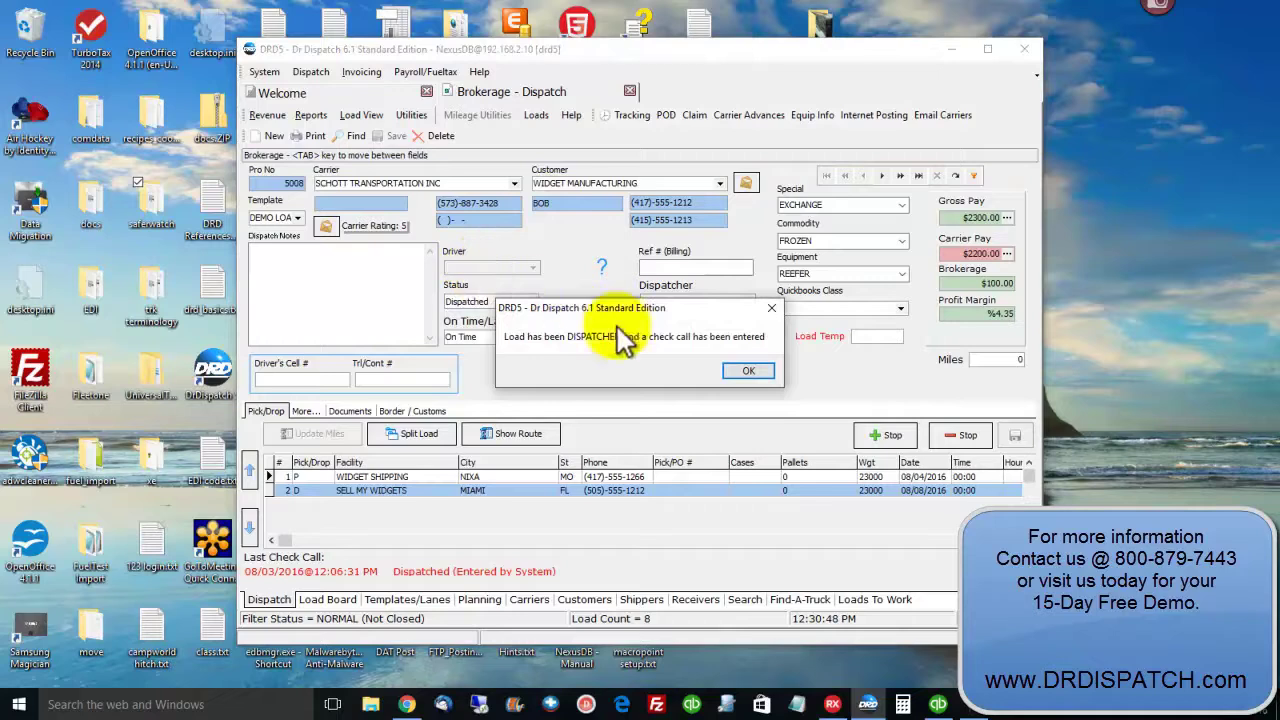
click(752, 374)
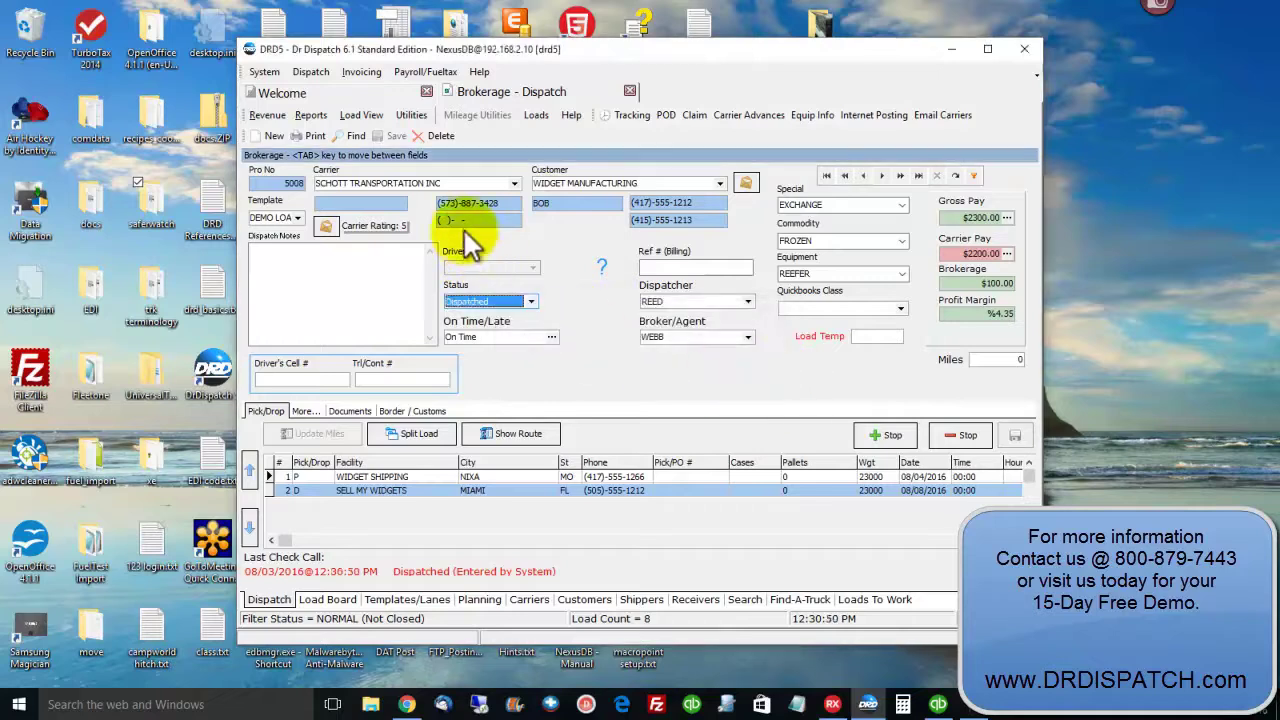
Open Brokerage Invoicing, mark load 5008 for printing, process its invoice and check the full-size preview.
click(392, 91)
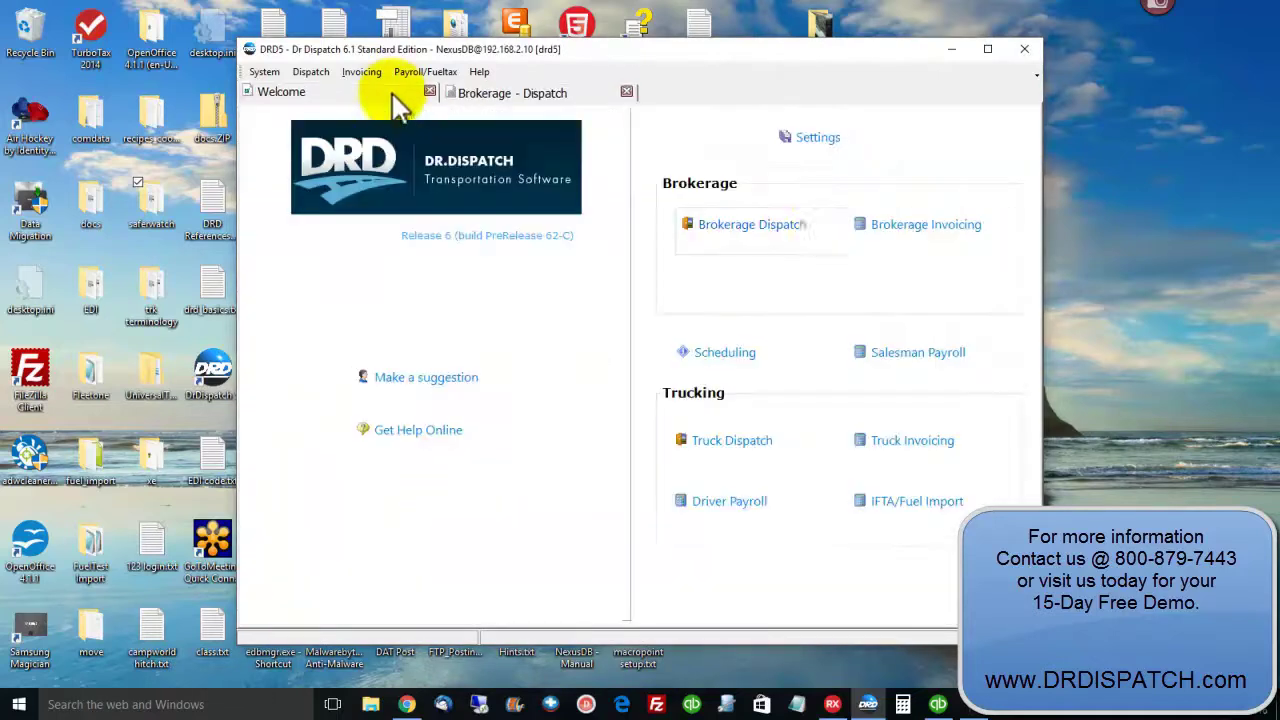
click(877, 234)
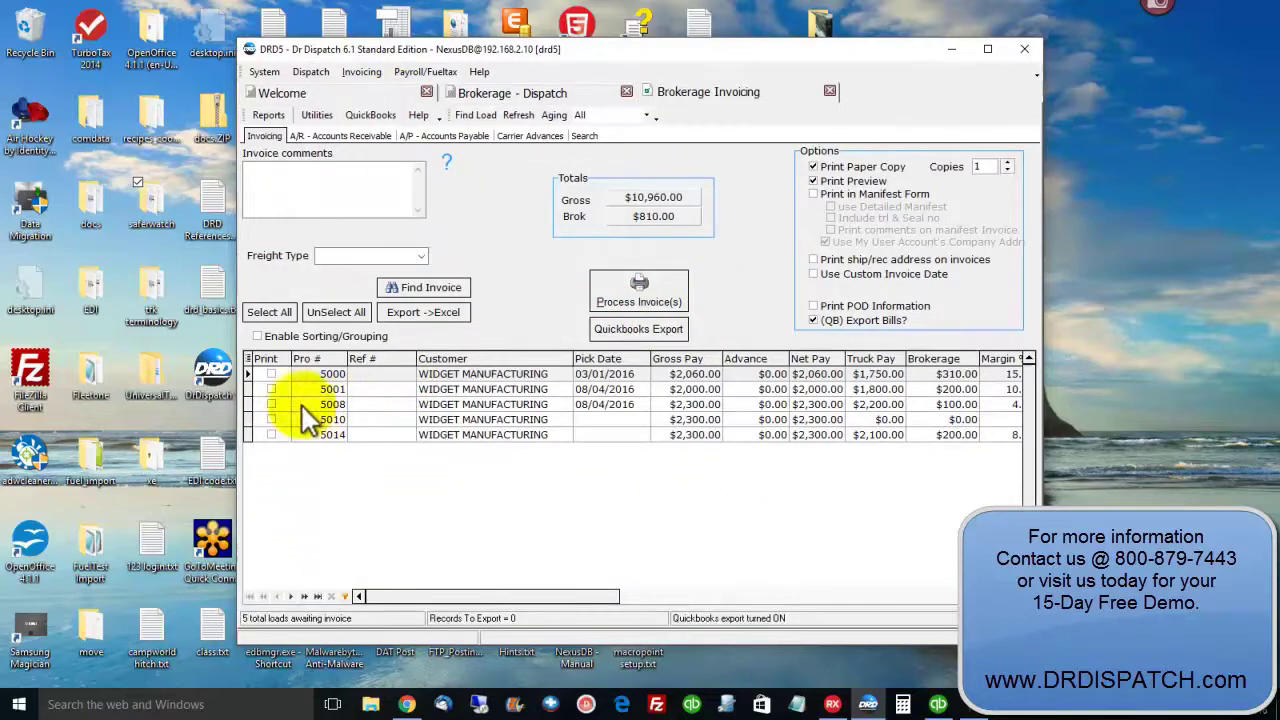
click(271, 404)
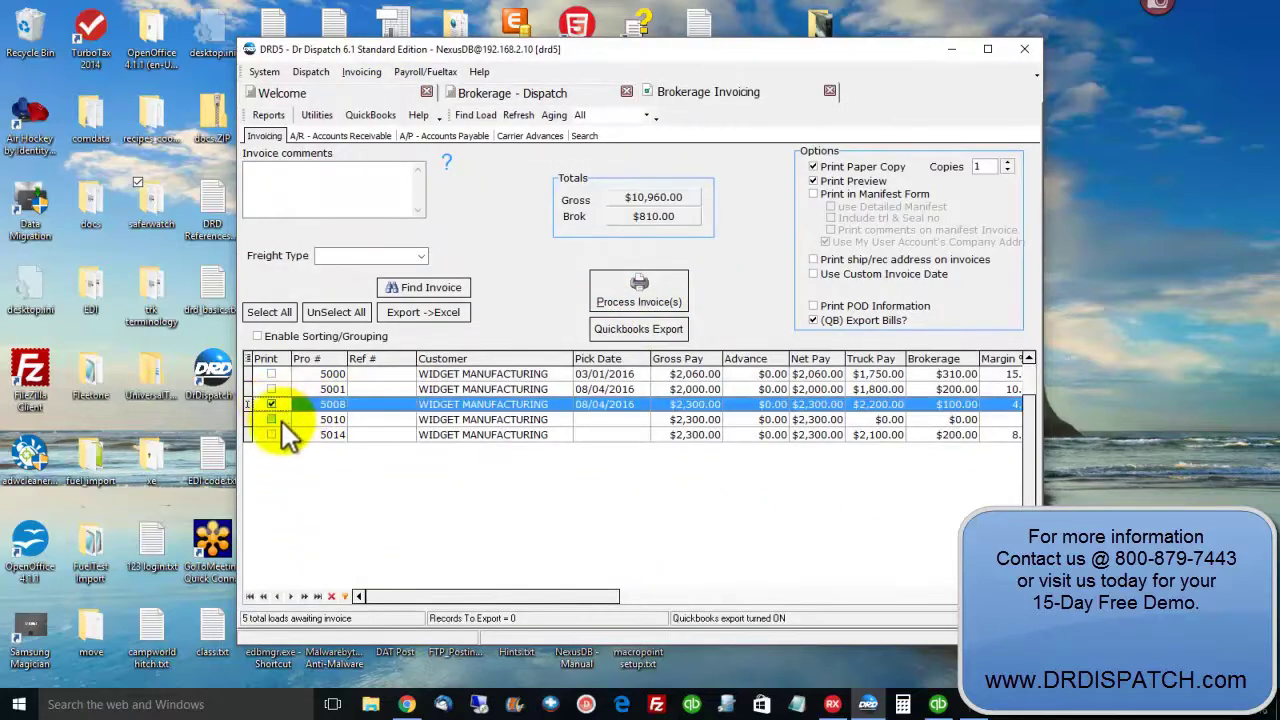
click(278, 420)
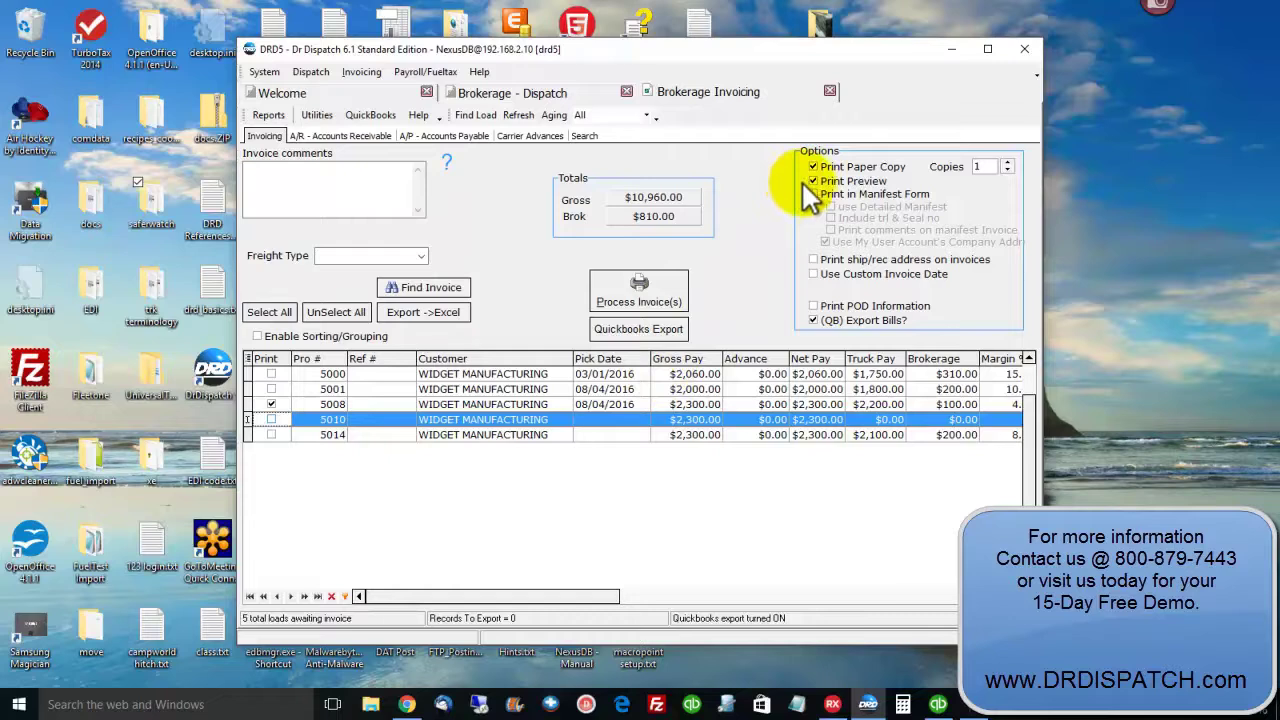
click(670, 289)
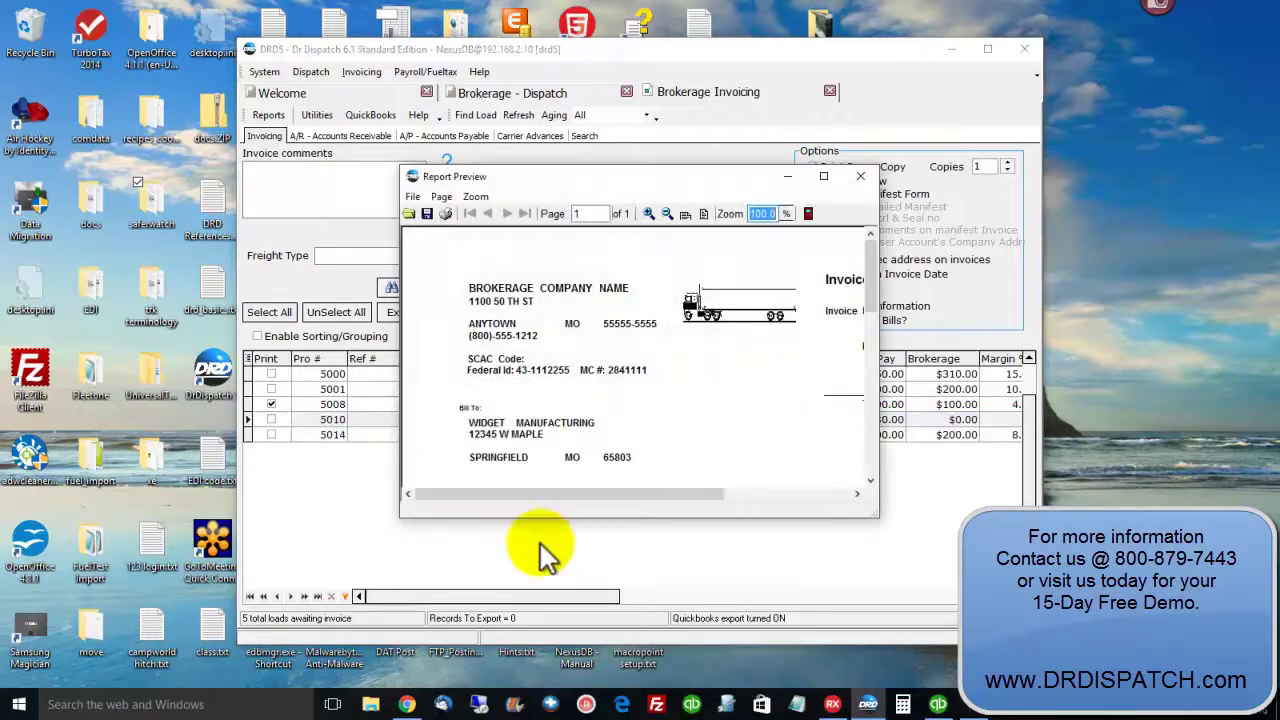
click(822, 177)
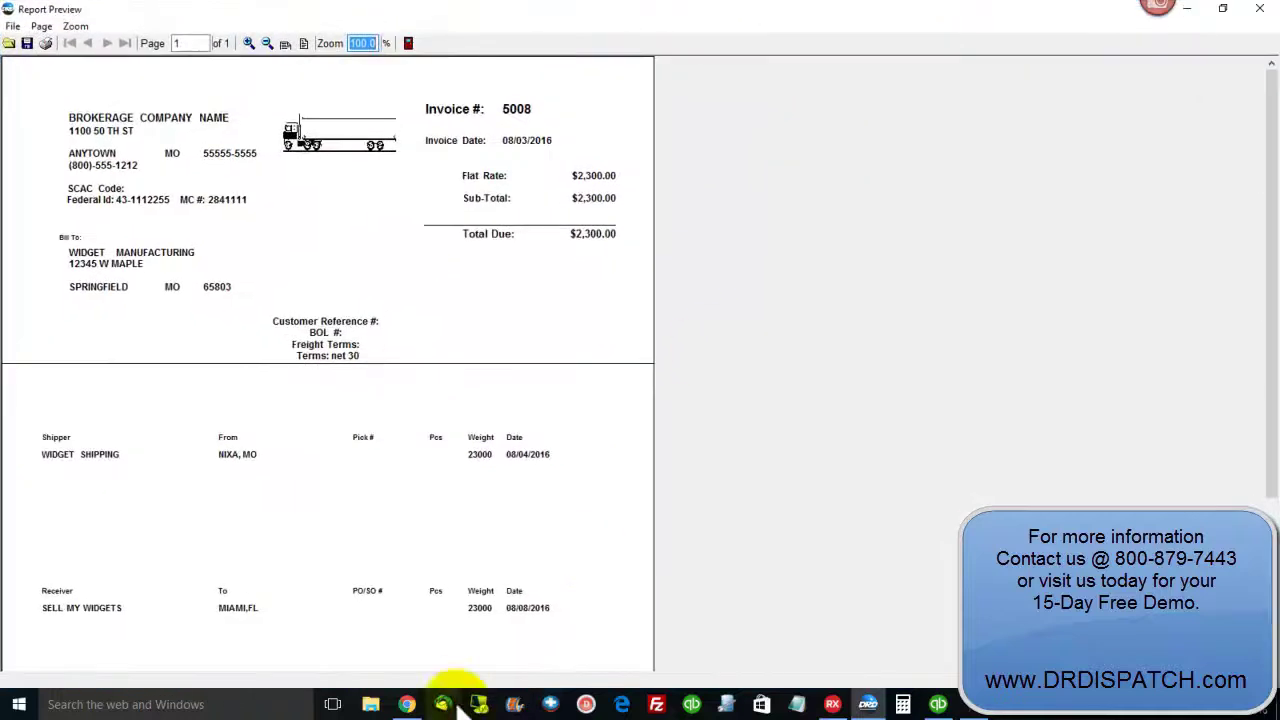
click(409, 45)
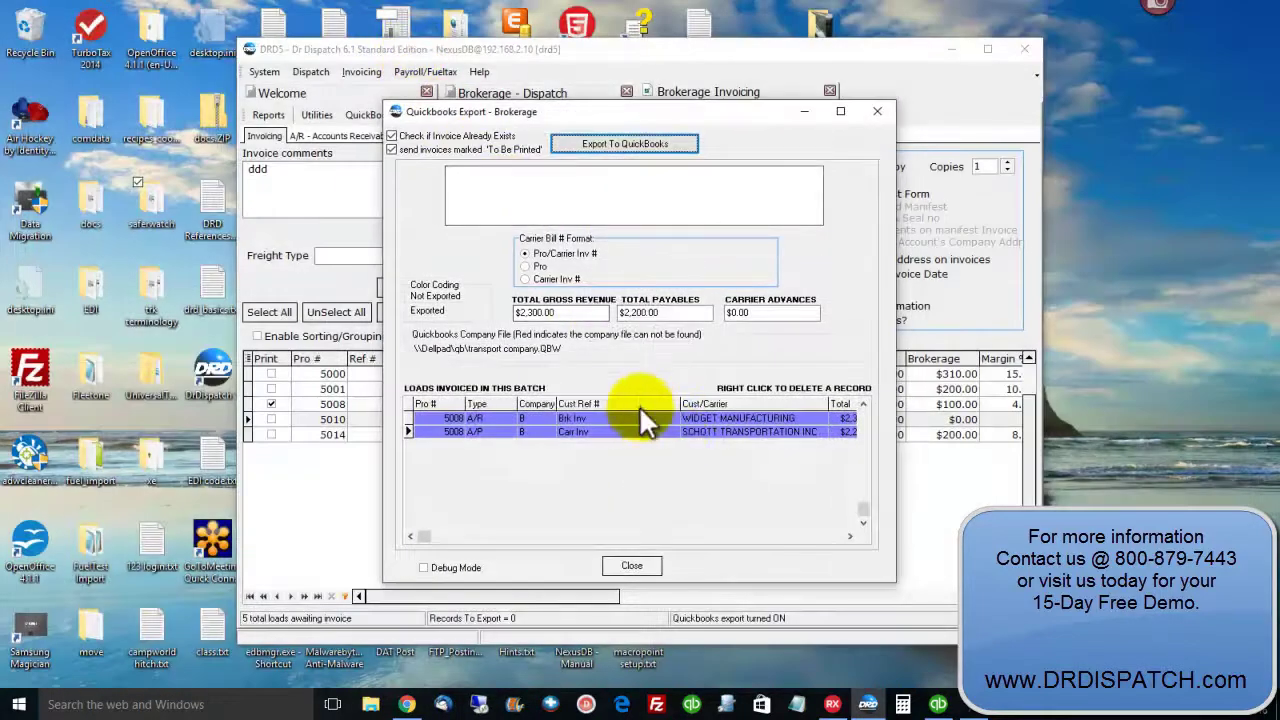
Check the receivable and payable records for load 5008 and export the batch to QuickBooks.
click(639, 415)
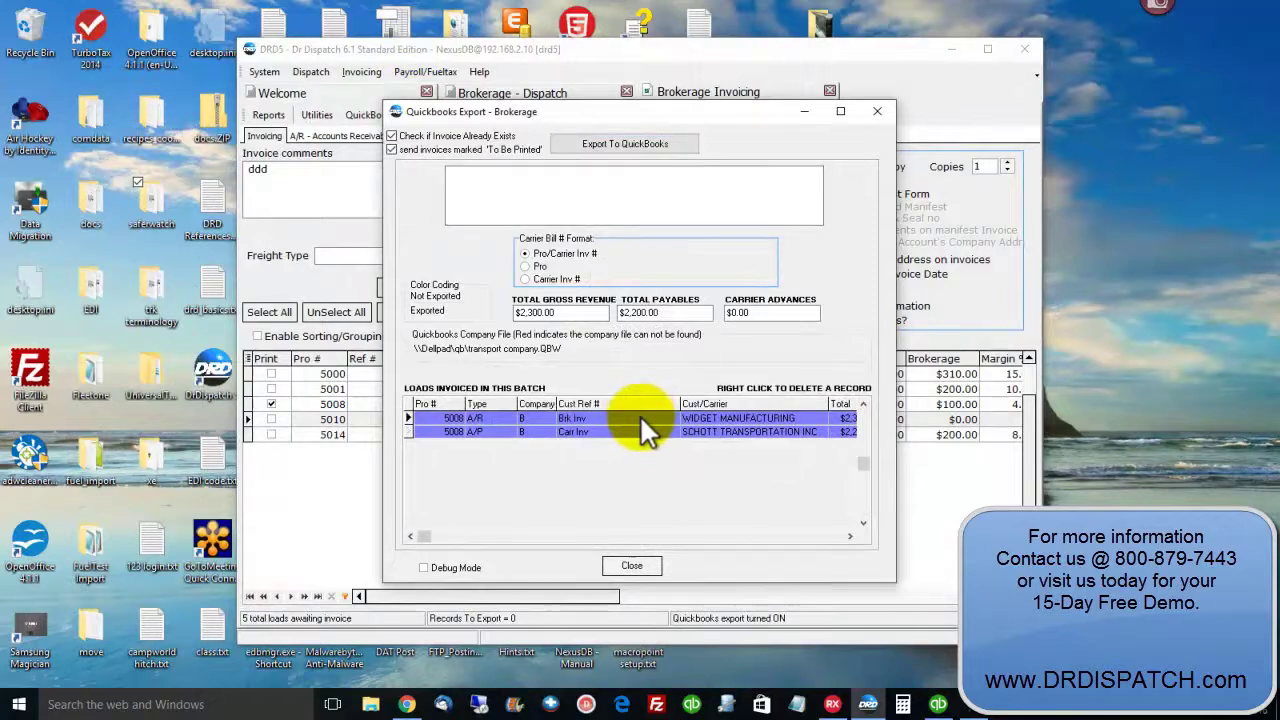
click(645, 428)
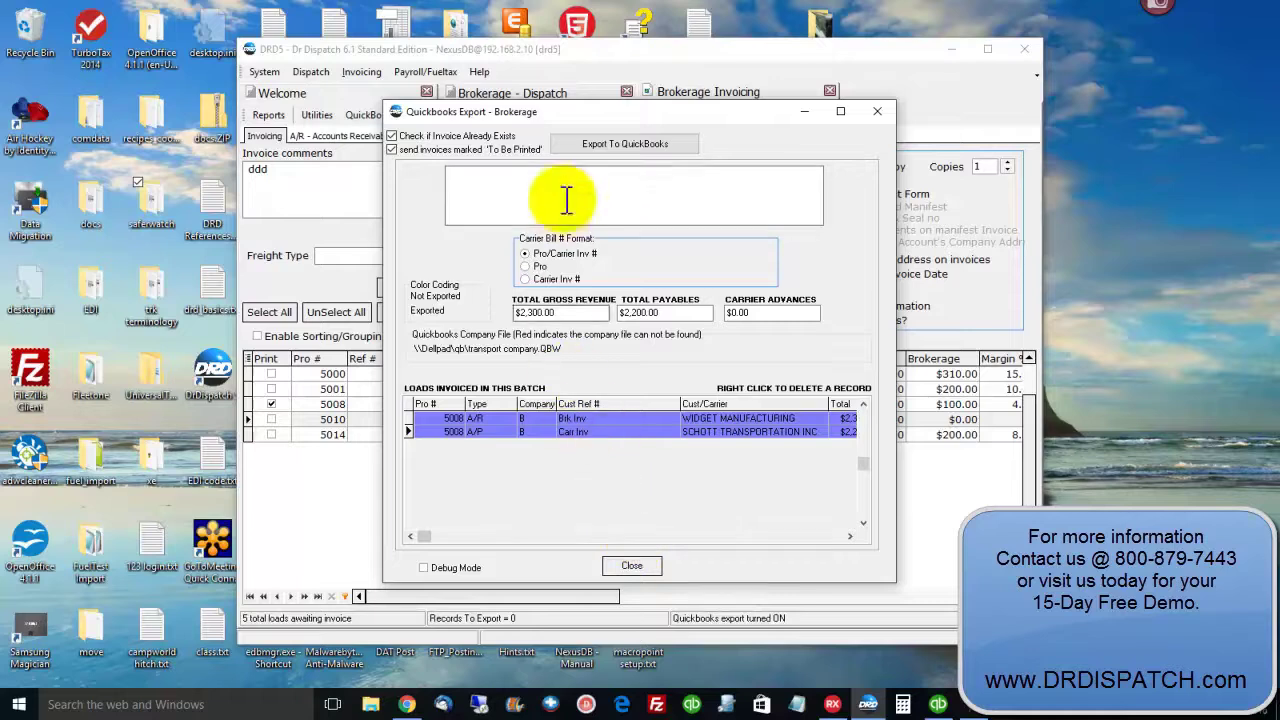
click(583, 143)
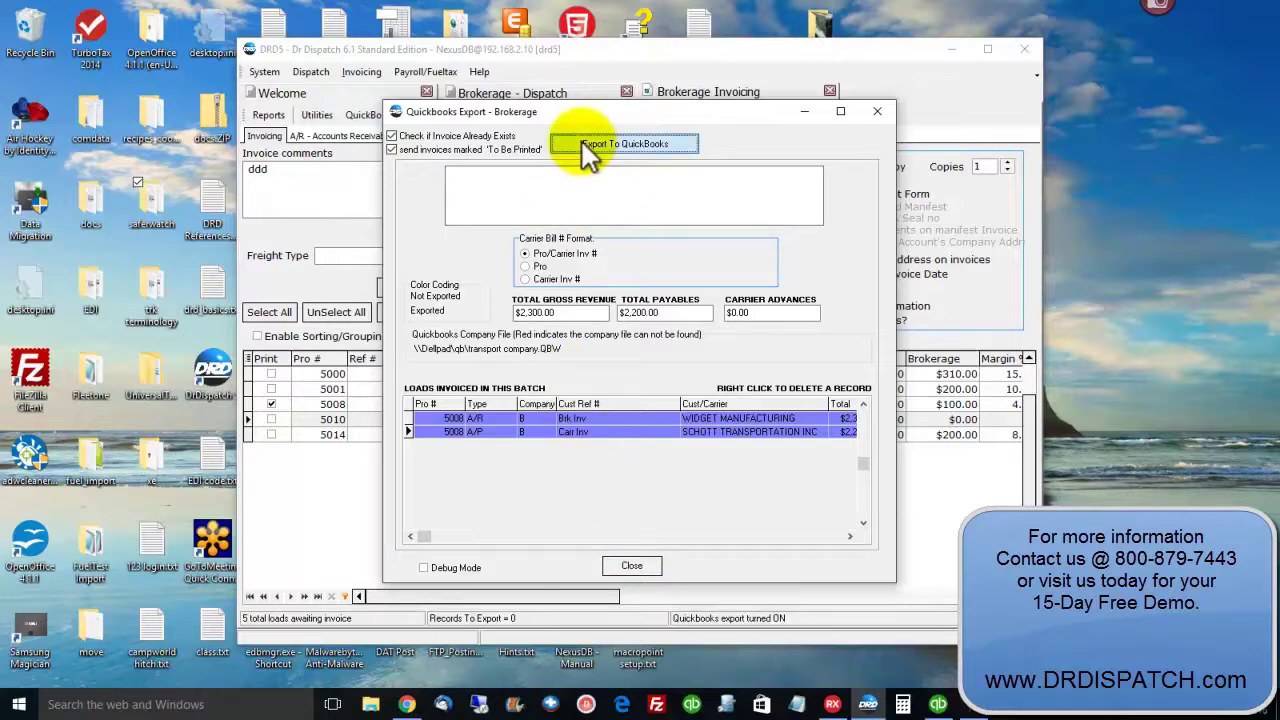
click(625, 403)
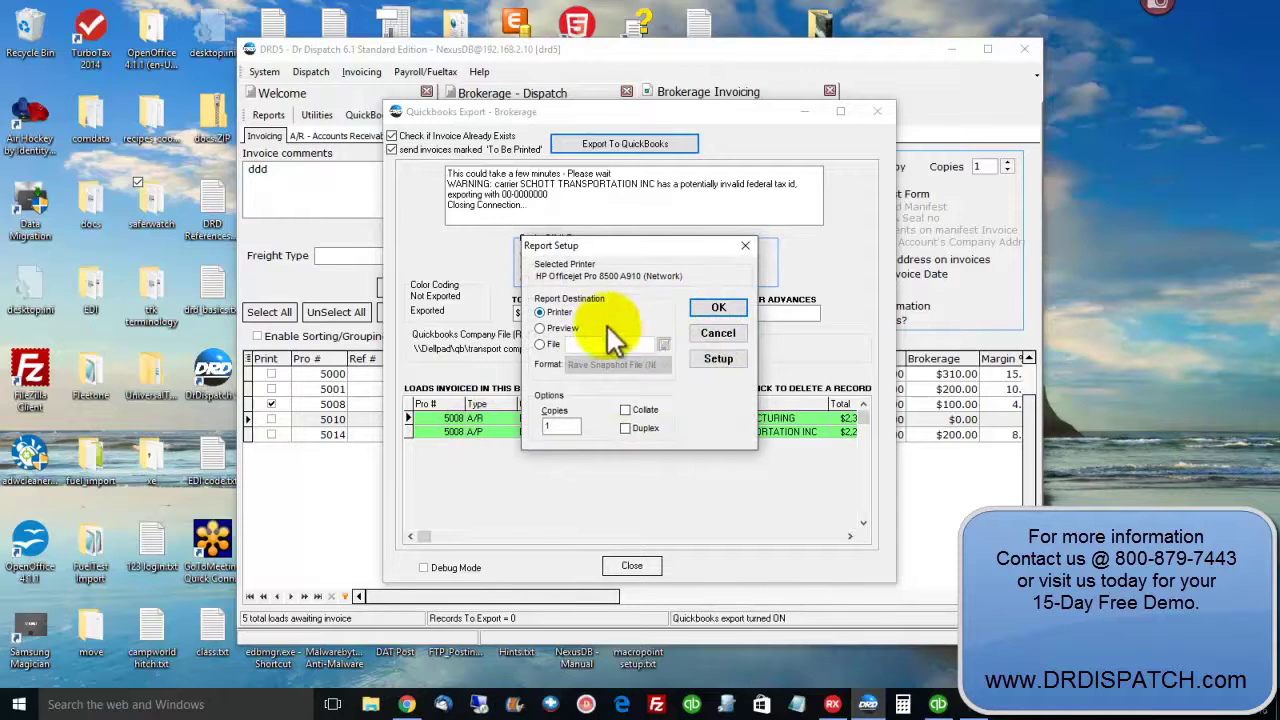
Preview the accounting export report on screen and finish the export, returning to the invoicing list.
click(563, 330)
click(722, 305)
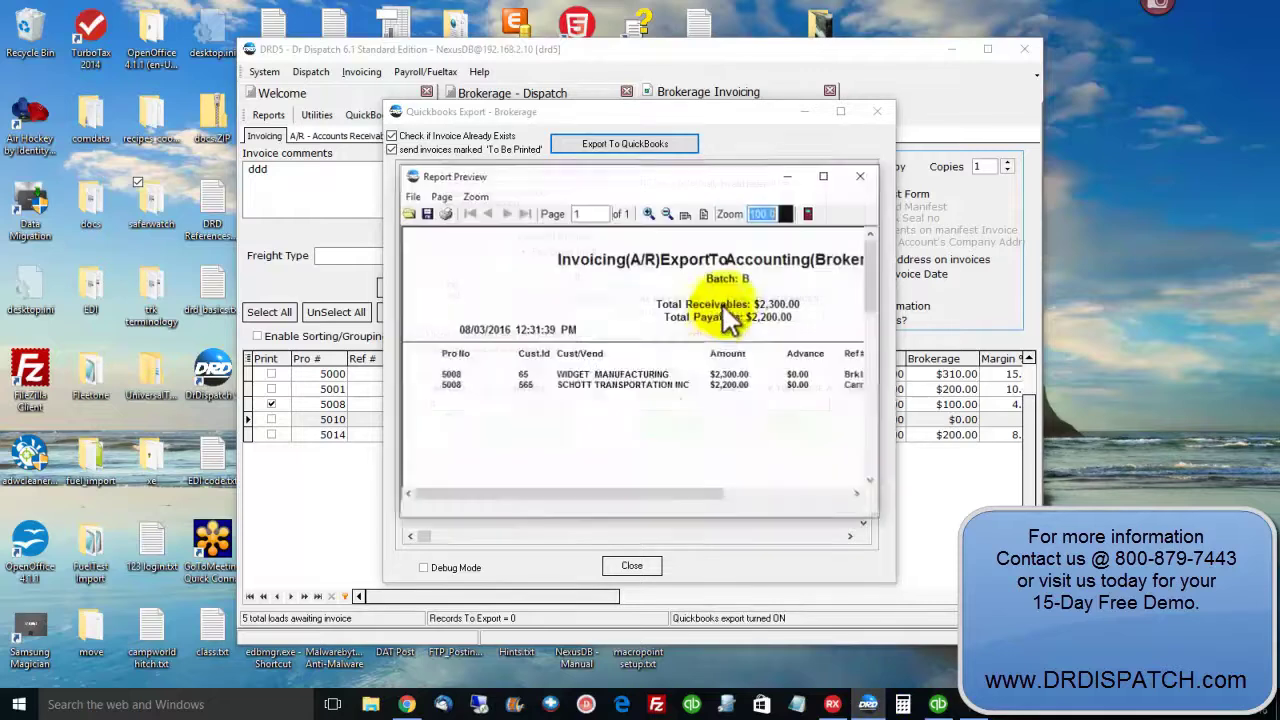
click(858, 177)
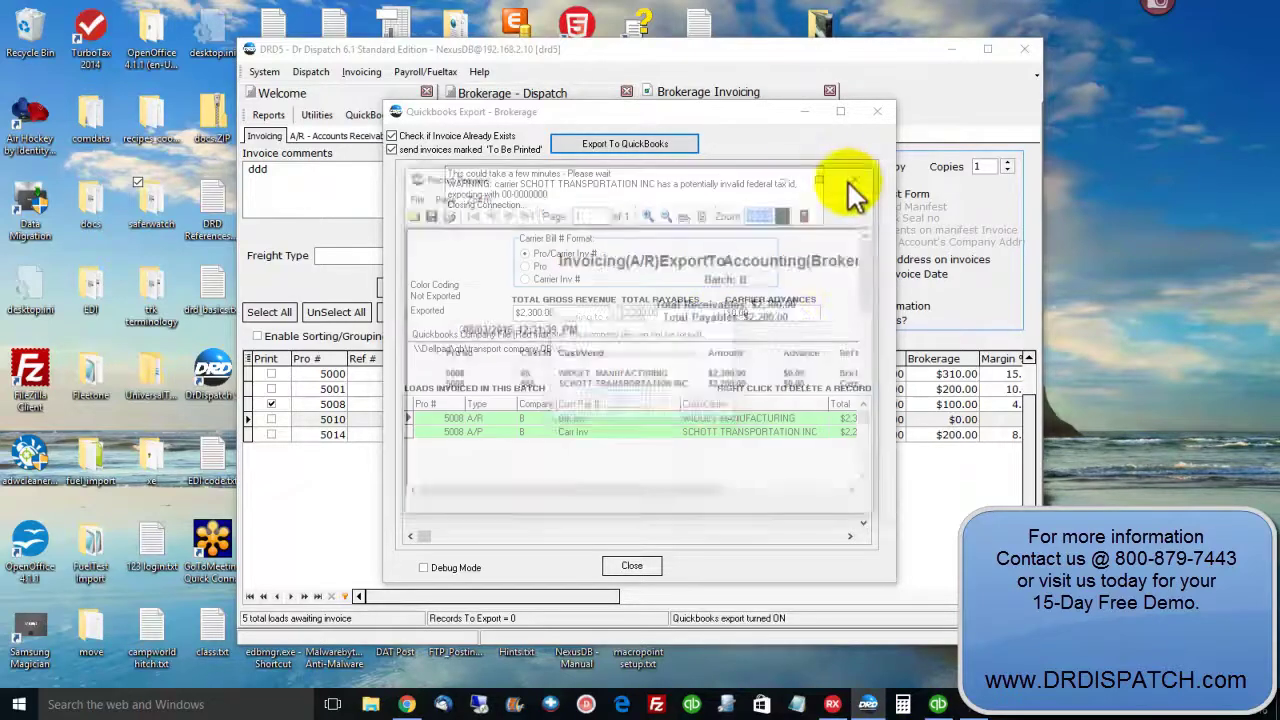
click(617, 400)
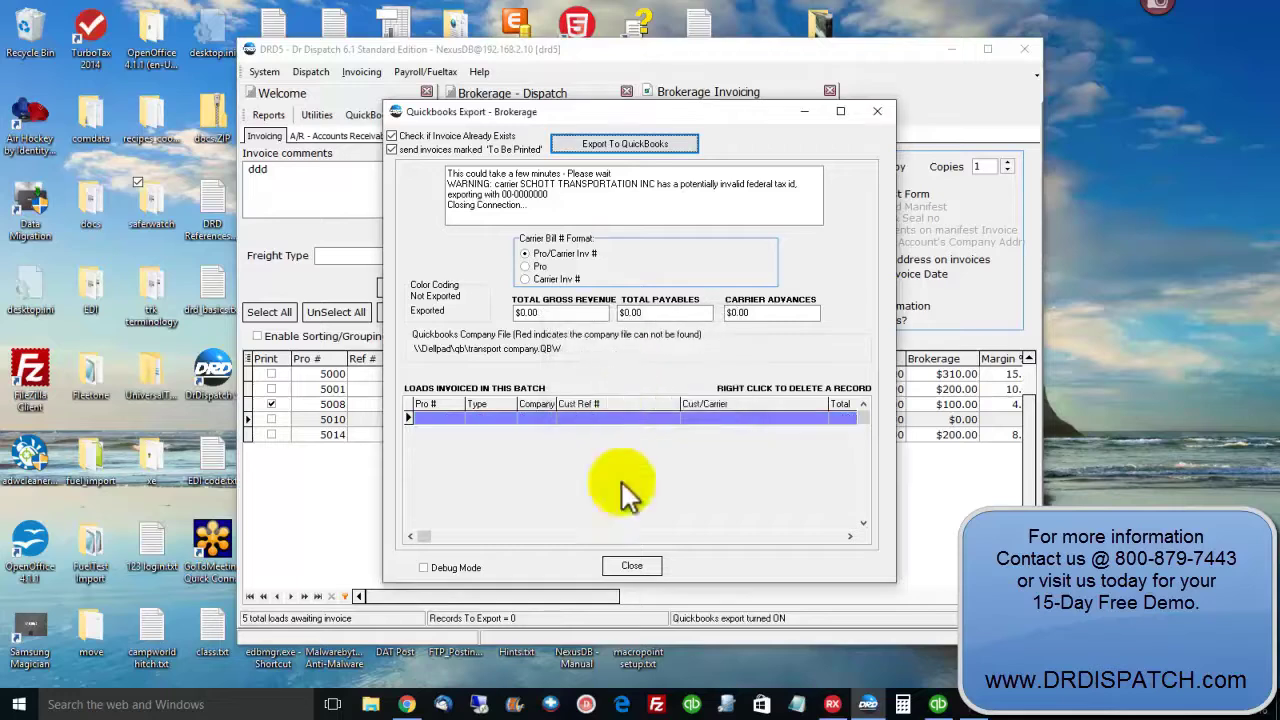
click(625, 566)
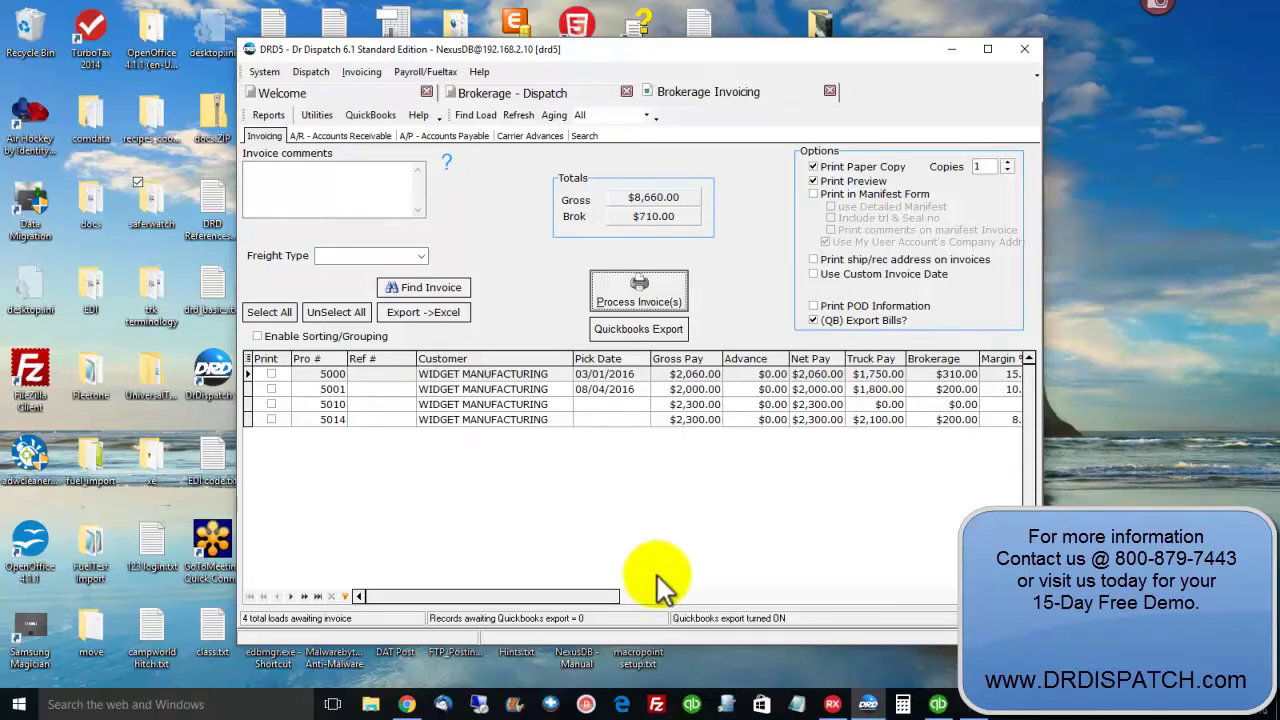
Switch to QuickBooks and examine the Widget Manufacturing customer record and its exported invoice 5008.
click(868, 706)
click(868, 708)
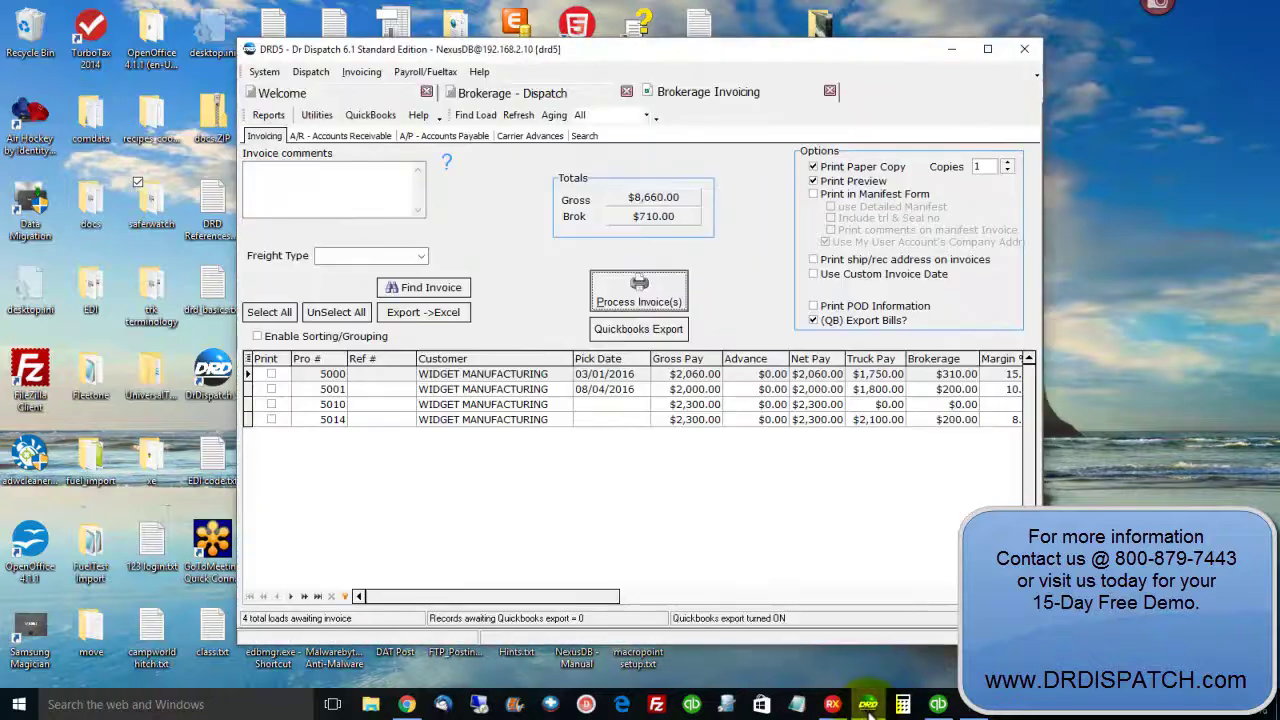
click(932, 705)
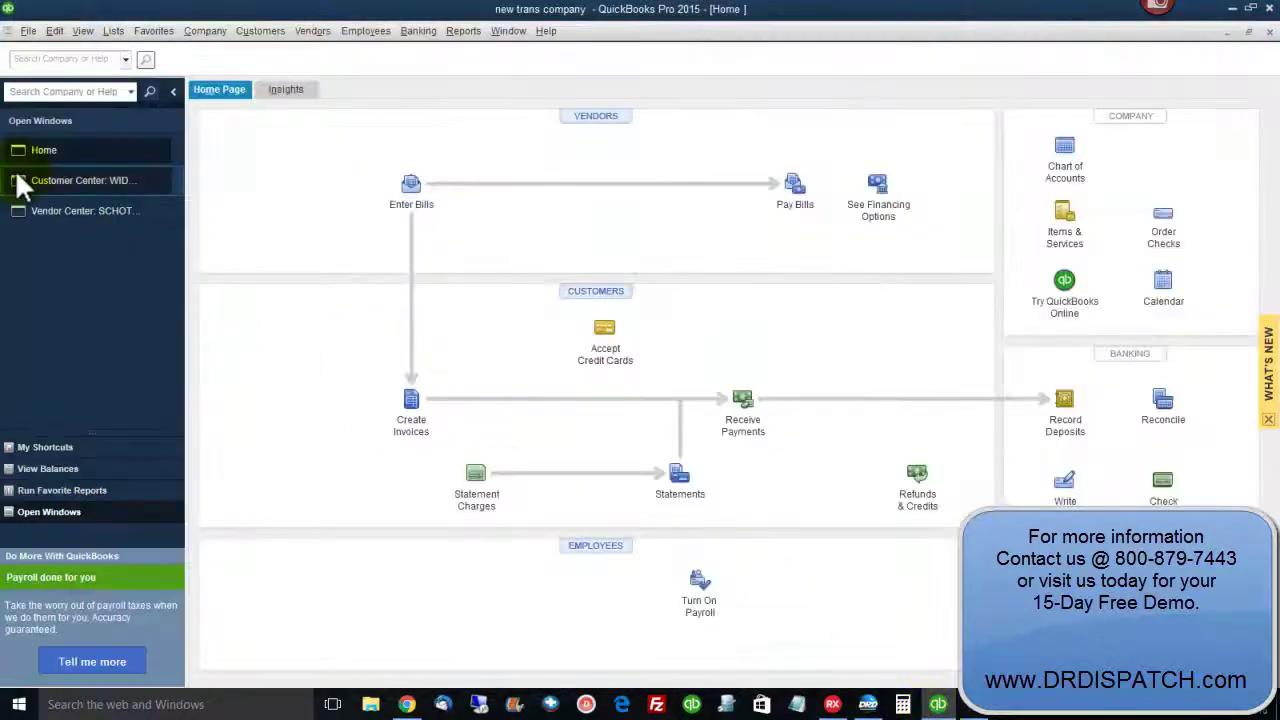
click(60, 180)
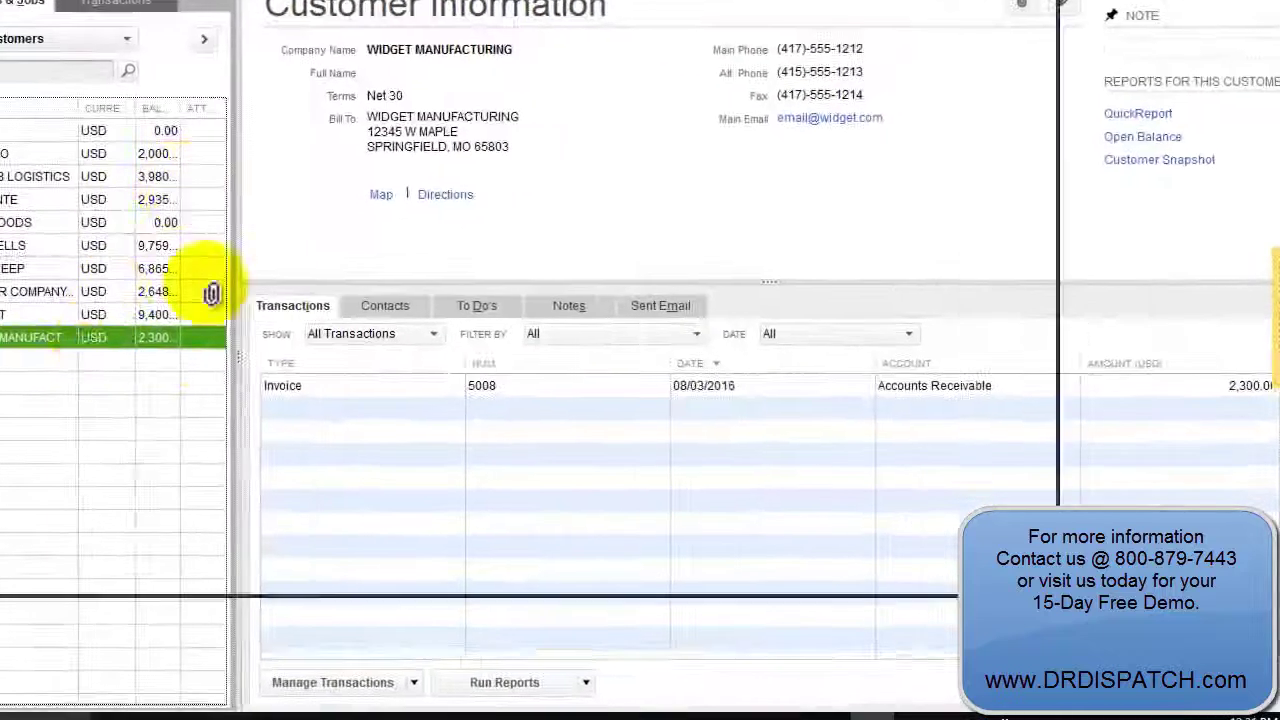
double_click(212, 293)
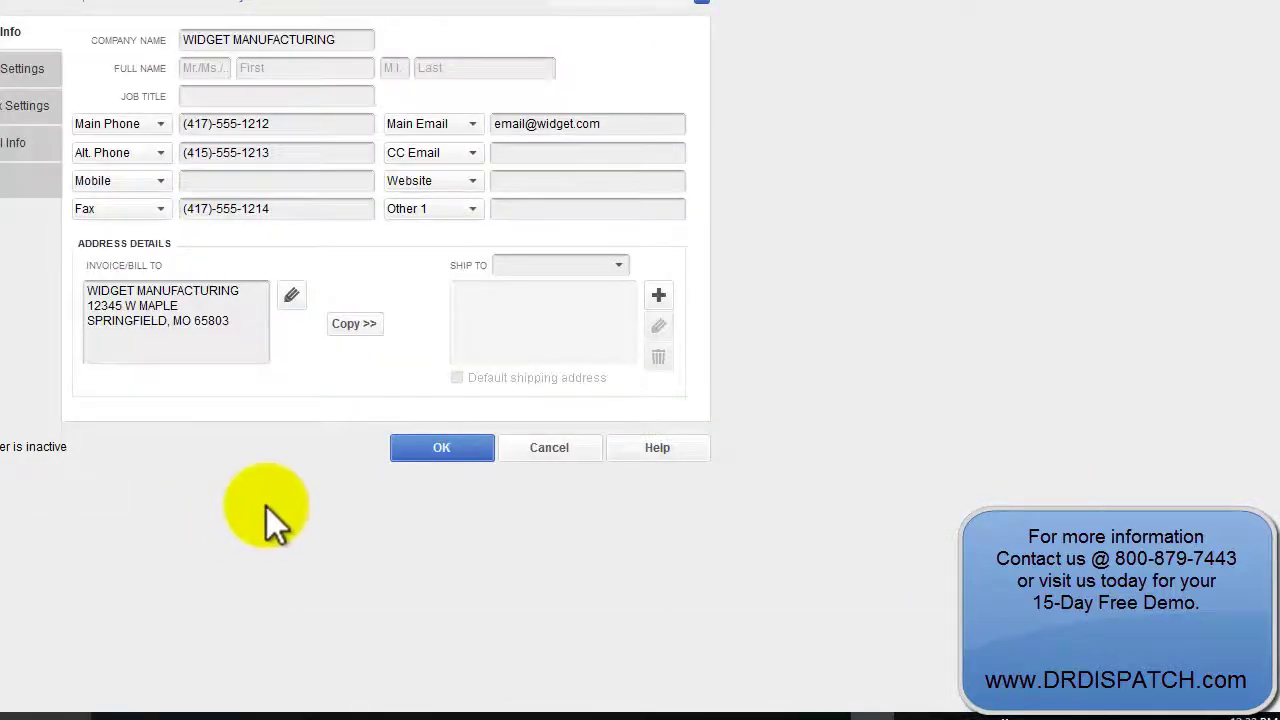
click(549, 447)
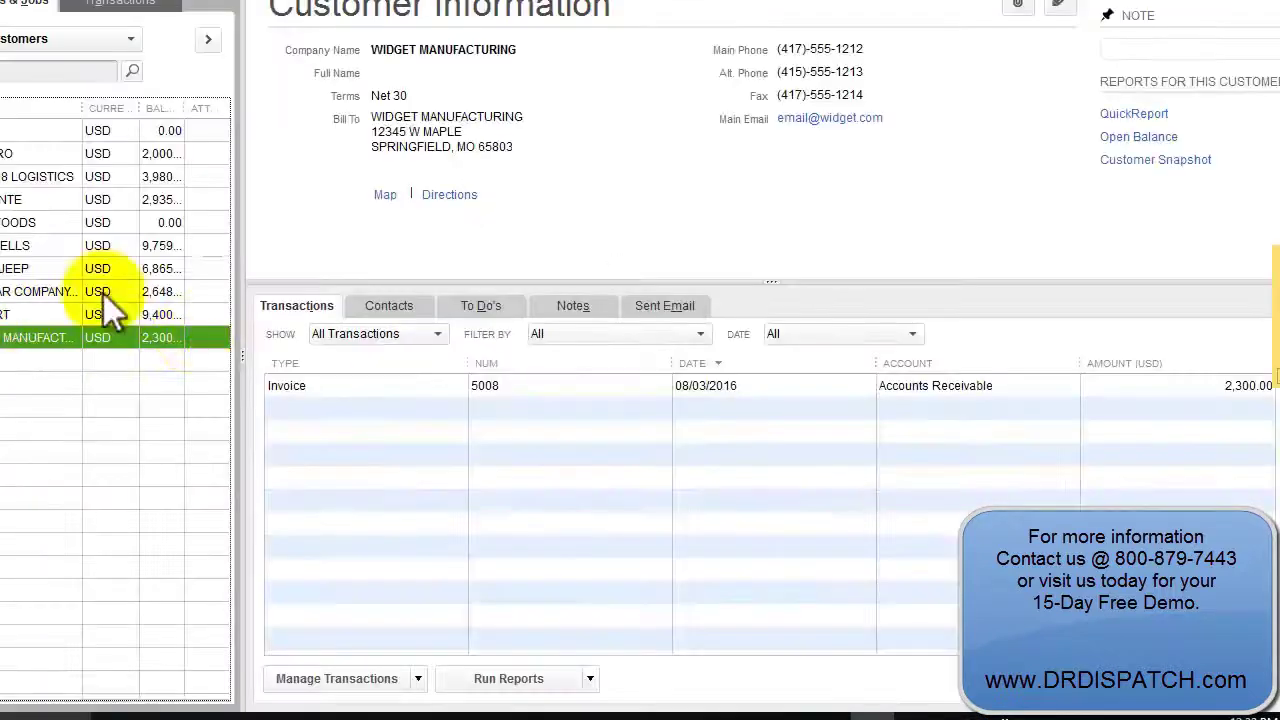
click(305, 390)
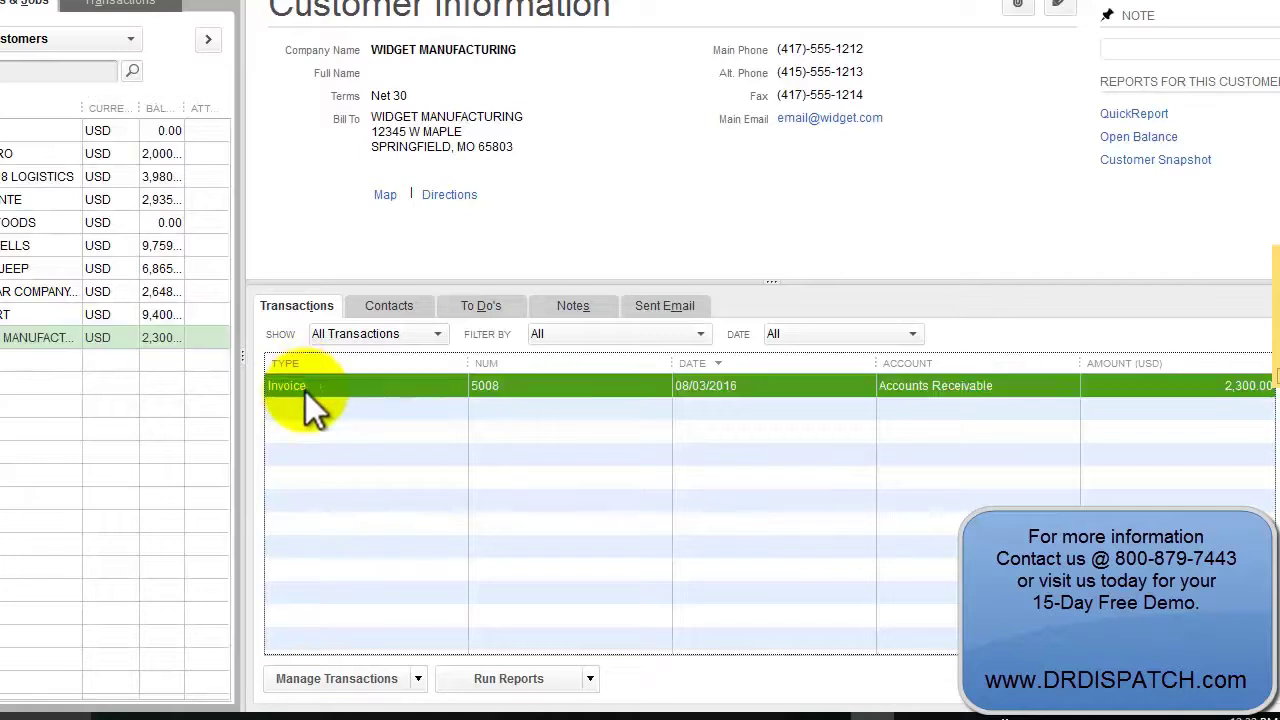
double_click(572, 388)
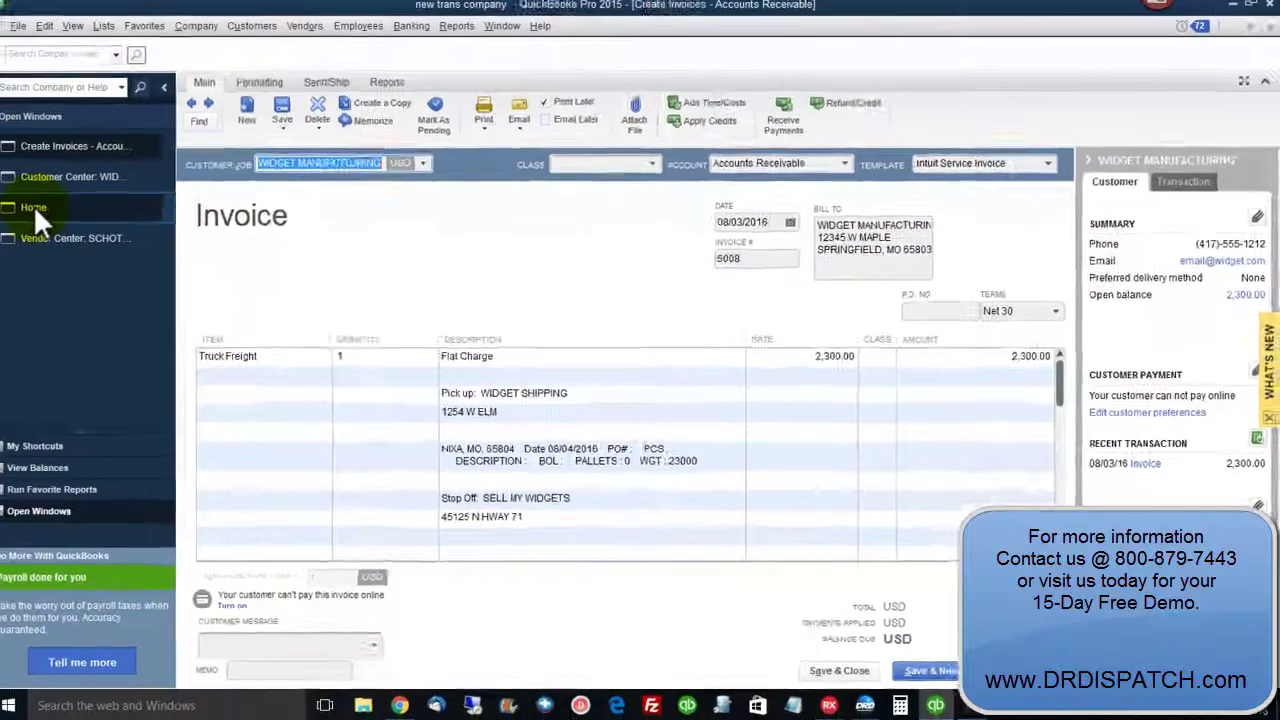
View the Schott Transportation Inc vendor record and examine its bill 5008.
click(44, 208)
click(100, 245)
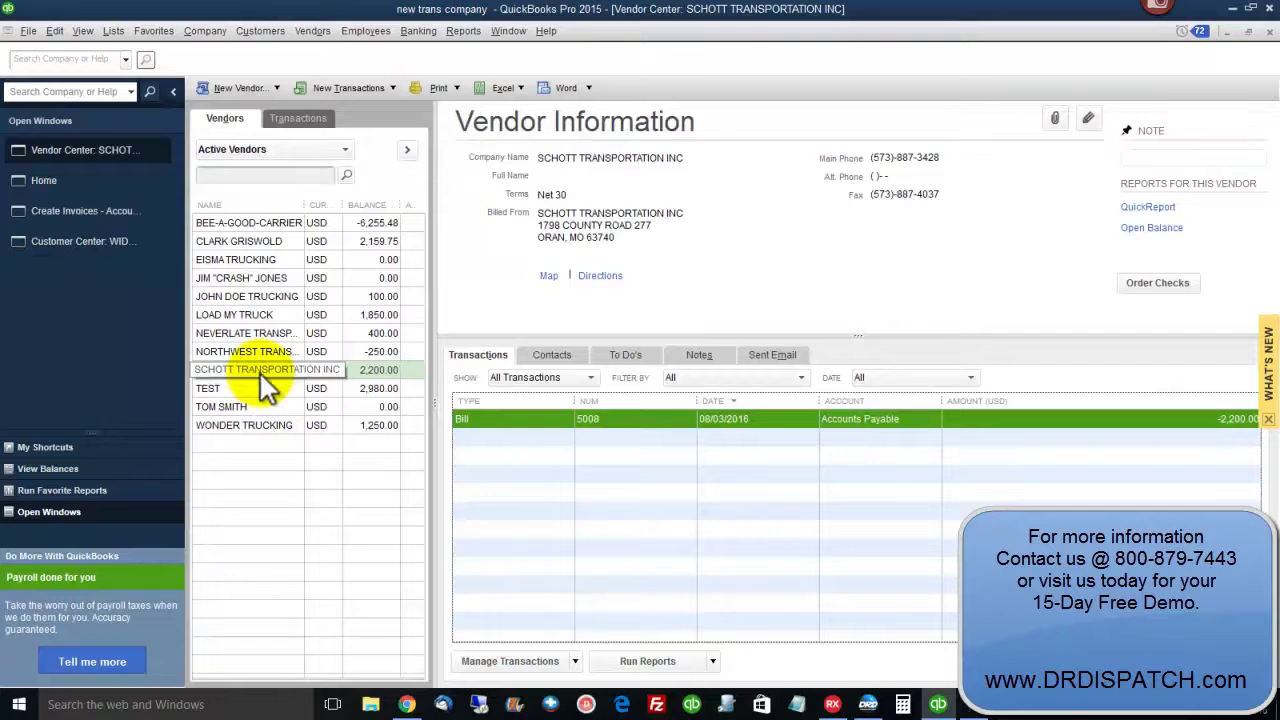
double_click(618, 420)
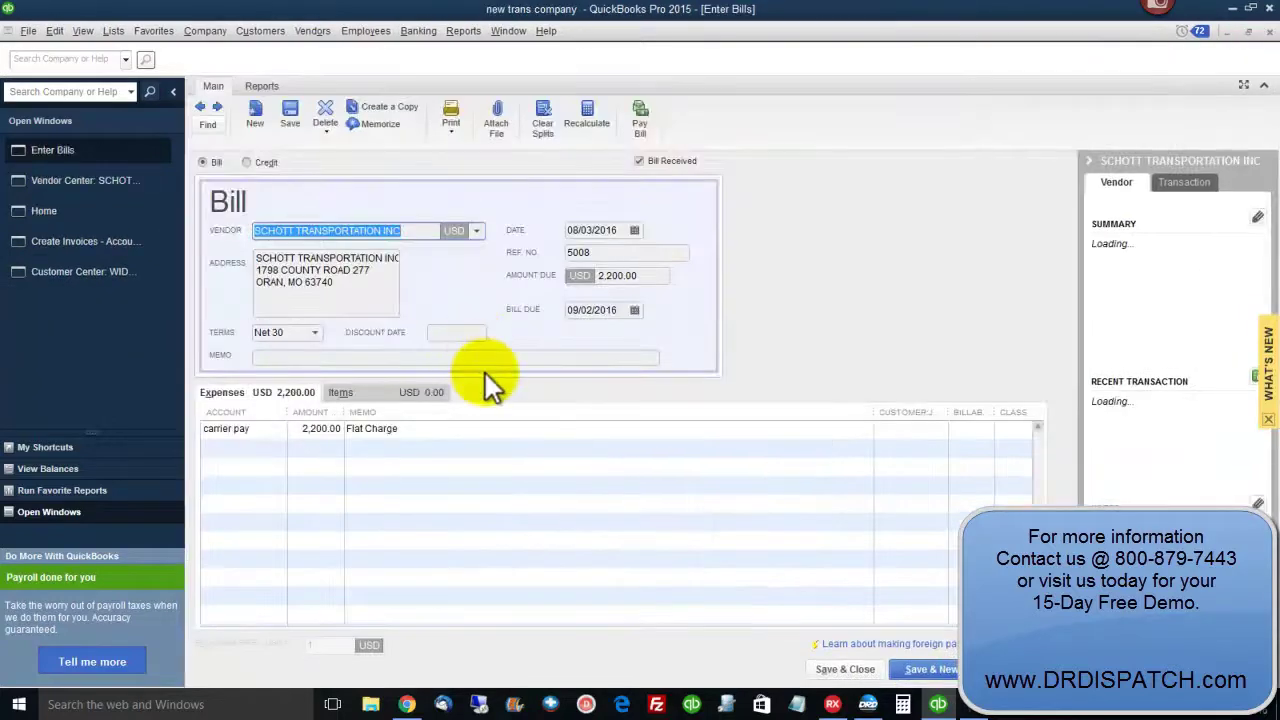
click(1269, 31)
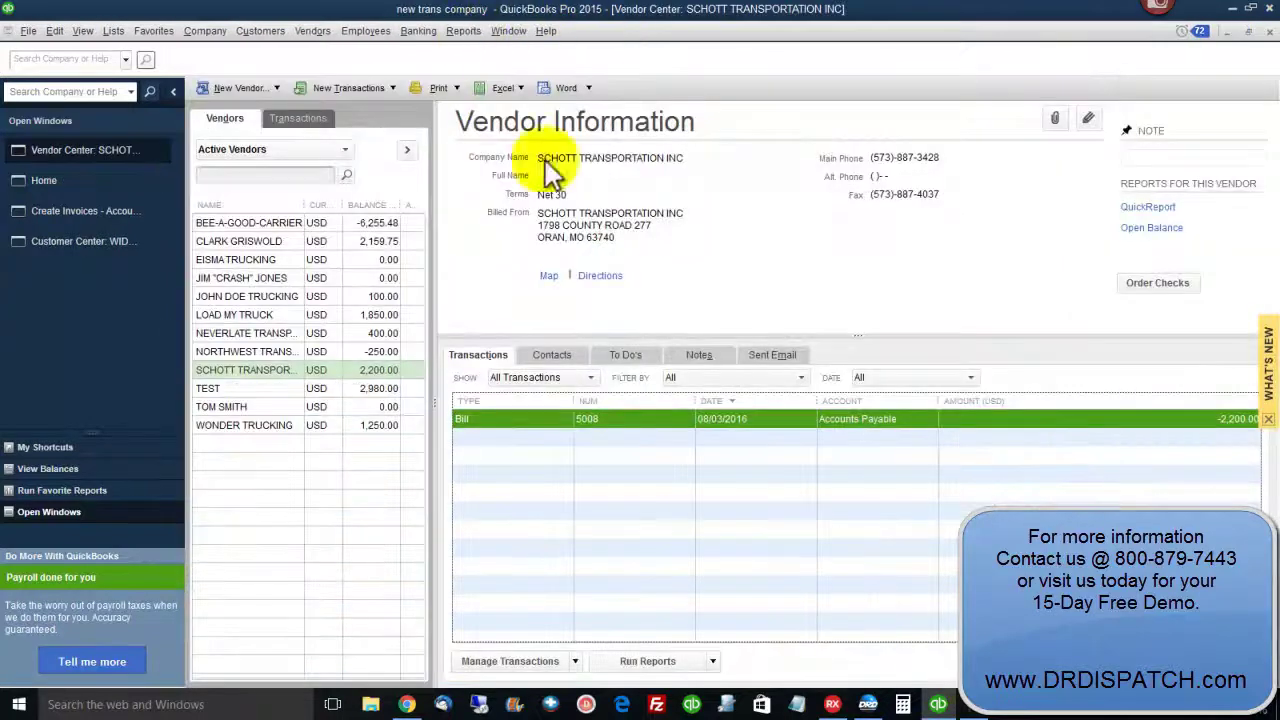
Return to Dr Dispatch and show load 5008 on the Brokerage Dispatch screen.
click(937, 704)
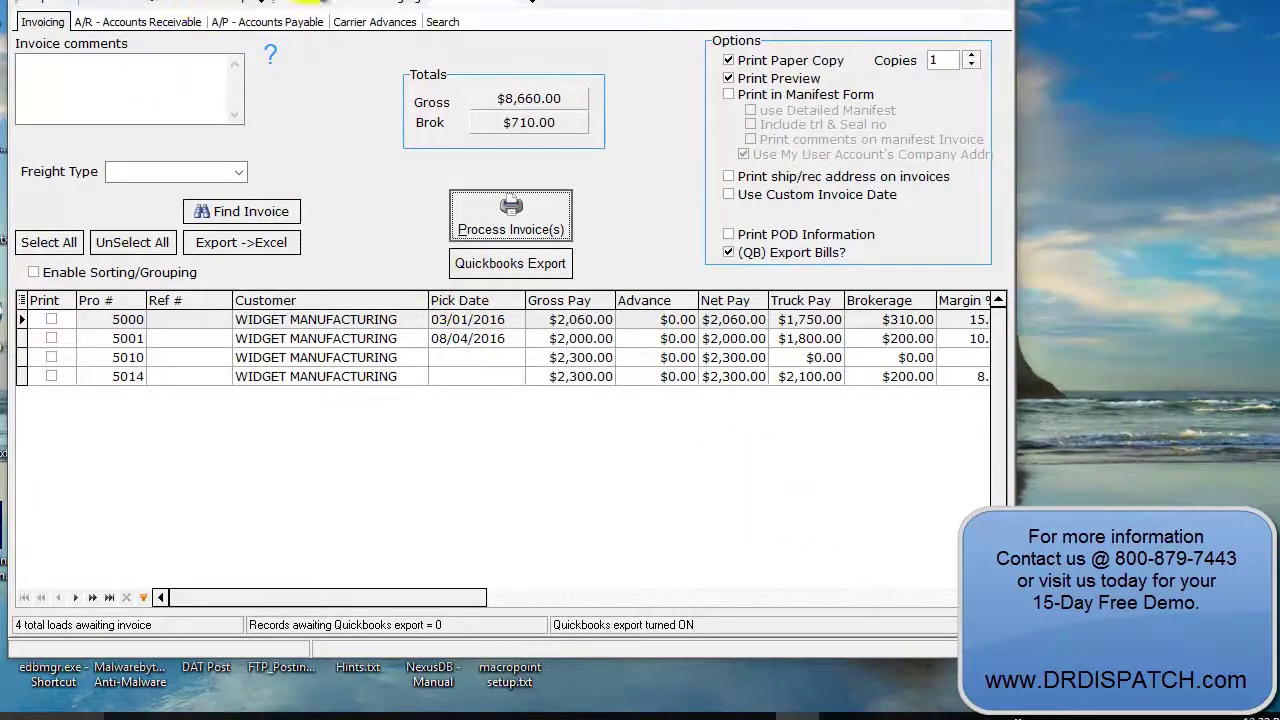
click(328, 4)
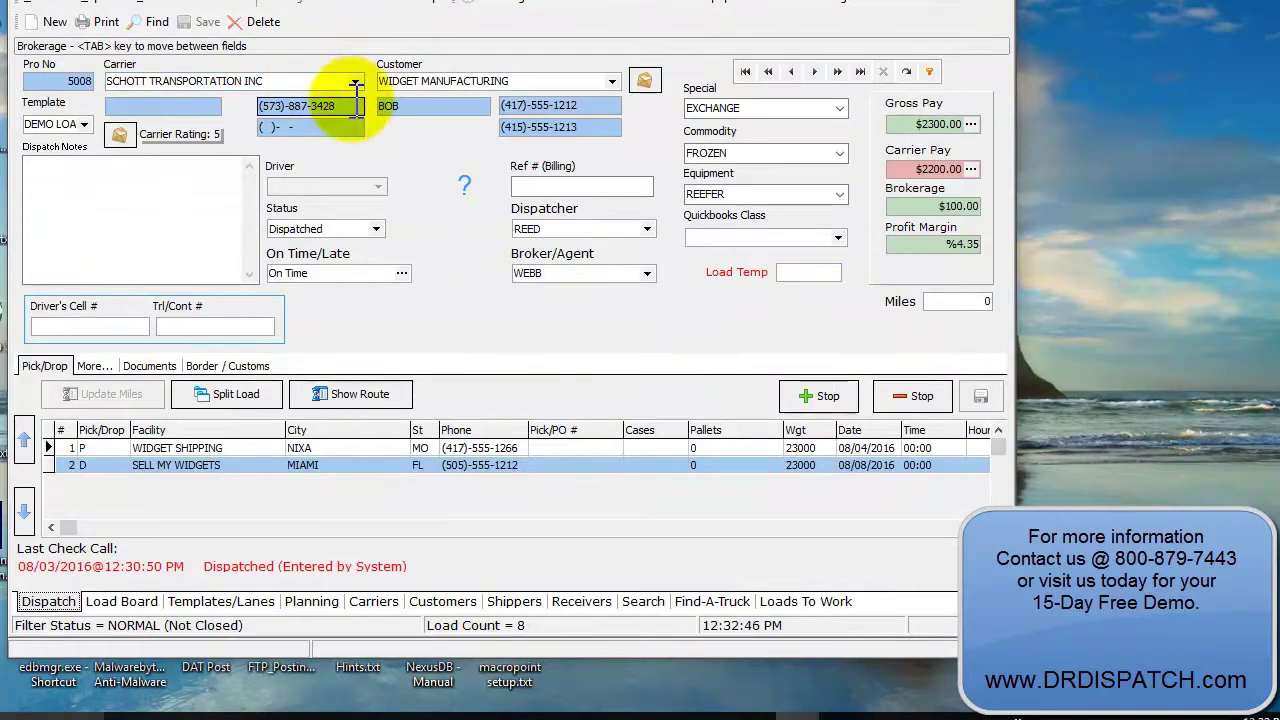